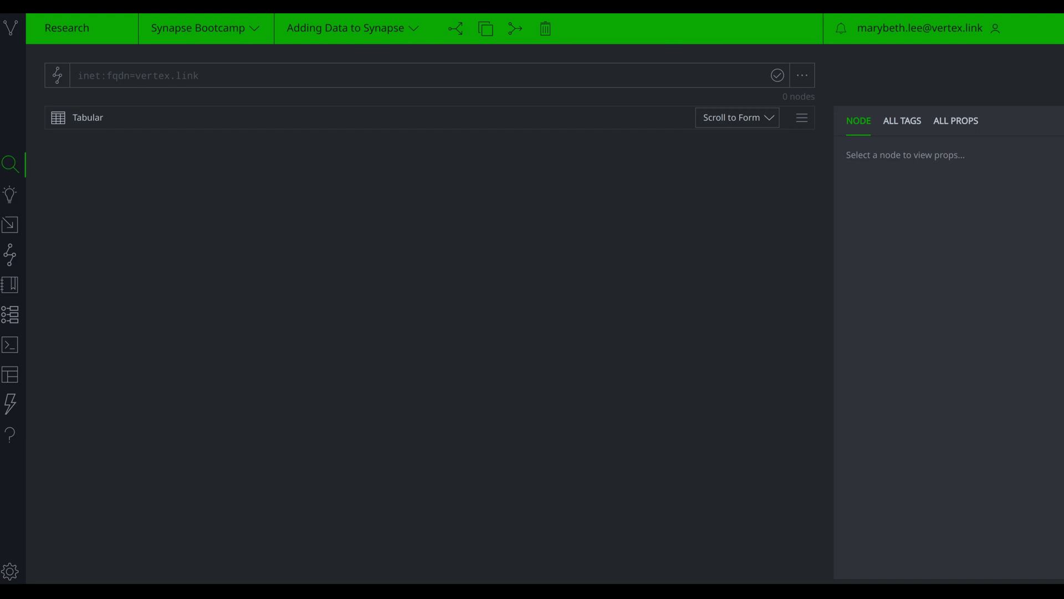
Fork the Adding Data to Synapse view as "auto add" and set the query bar to Auto Add mode.
{"action": "left_click", "coordinate": [451, 28]}
{"action": "type", "text": "auto ad"}
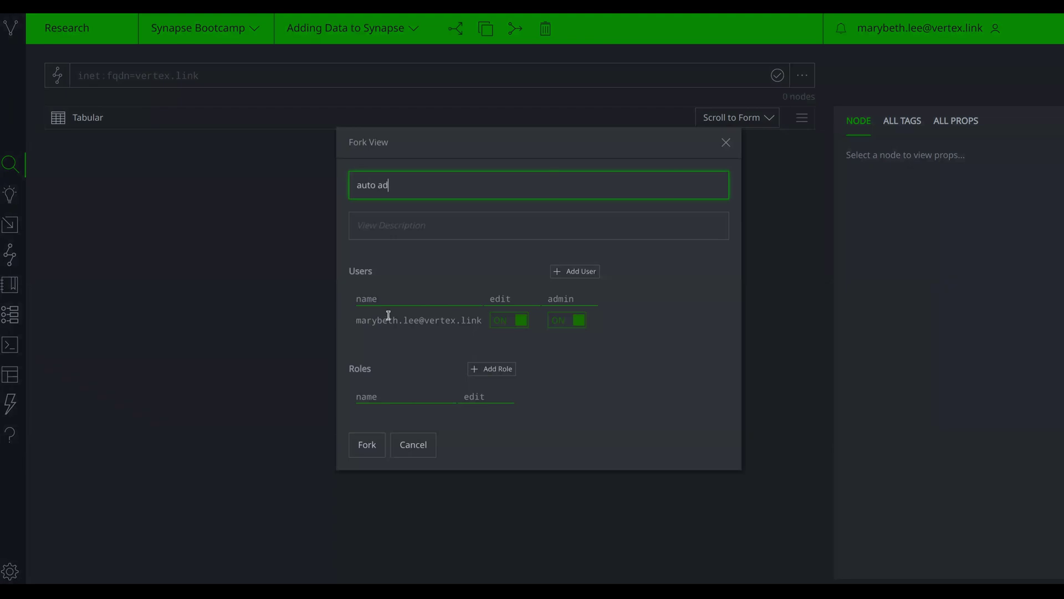
{"action": "type", "text": "d"}
{"action": "key", "text": "Return"}
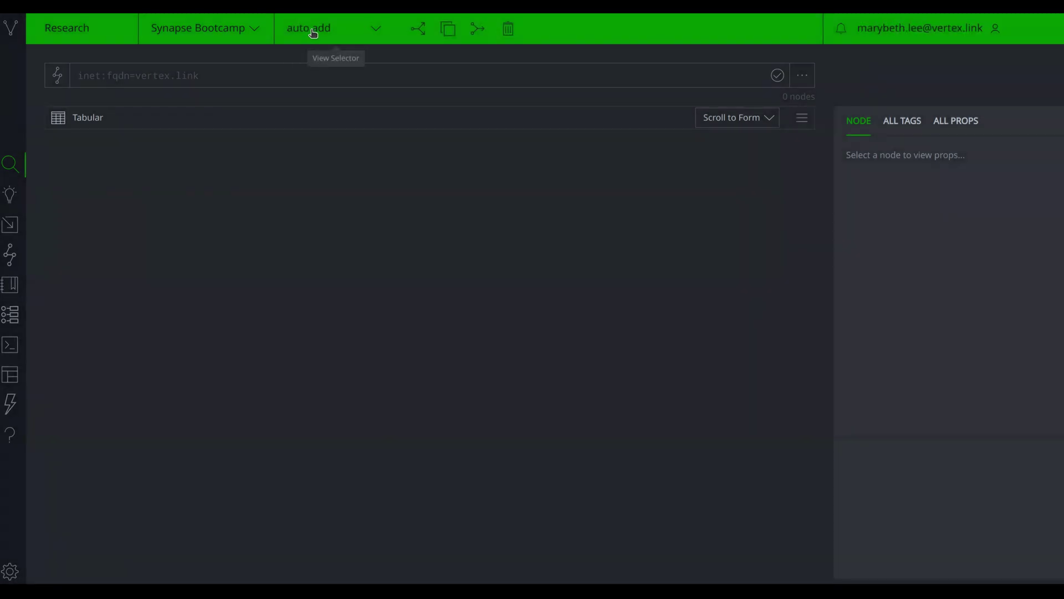
{"action": "left_click", "coordinate": [58, 85]}
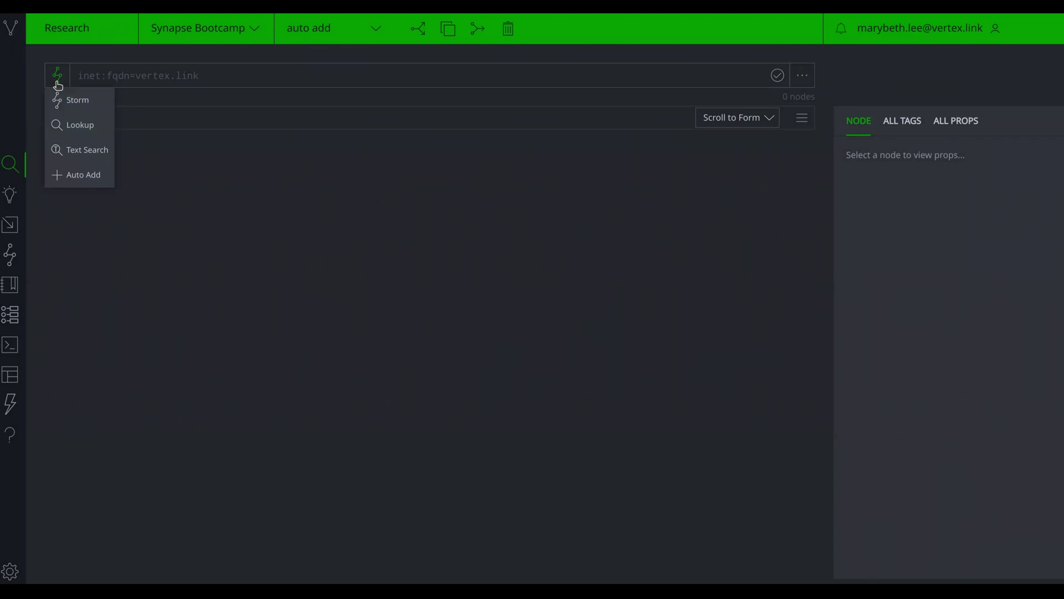
{"action": "left_click", "coordinate": [80, 179]}
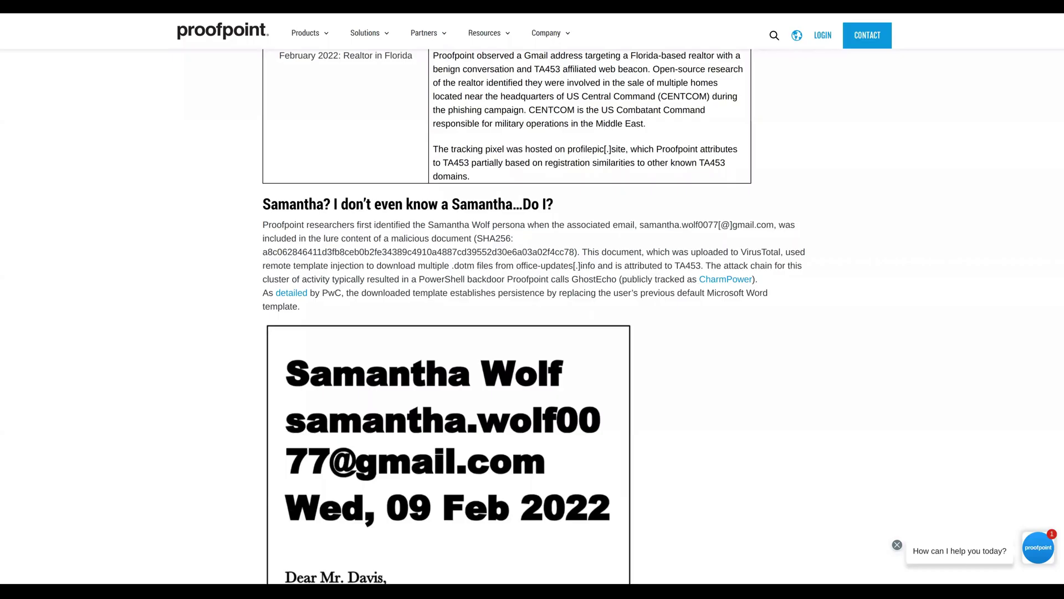
In the Proofpoint article, examine the paragraph on the malicious document for its e-mail address, SHA256 hash and domain indicators.
{"action": "left_click_drag", "start_coordinate": [263, 227], "coordinate": [344, 313]}
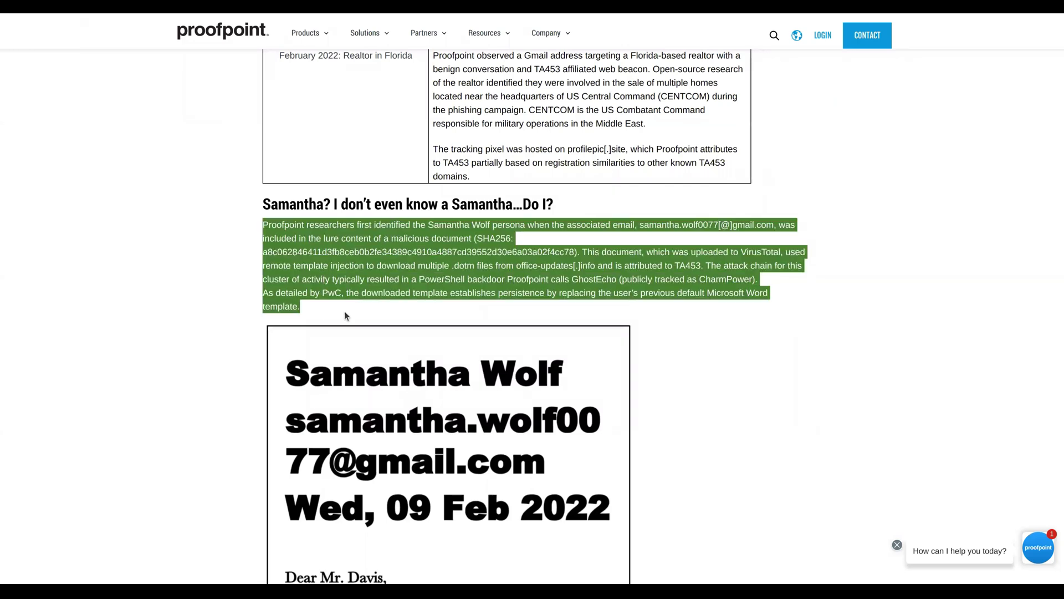
{"action": "left_click", "coordinate": [345, 312]}
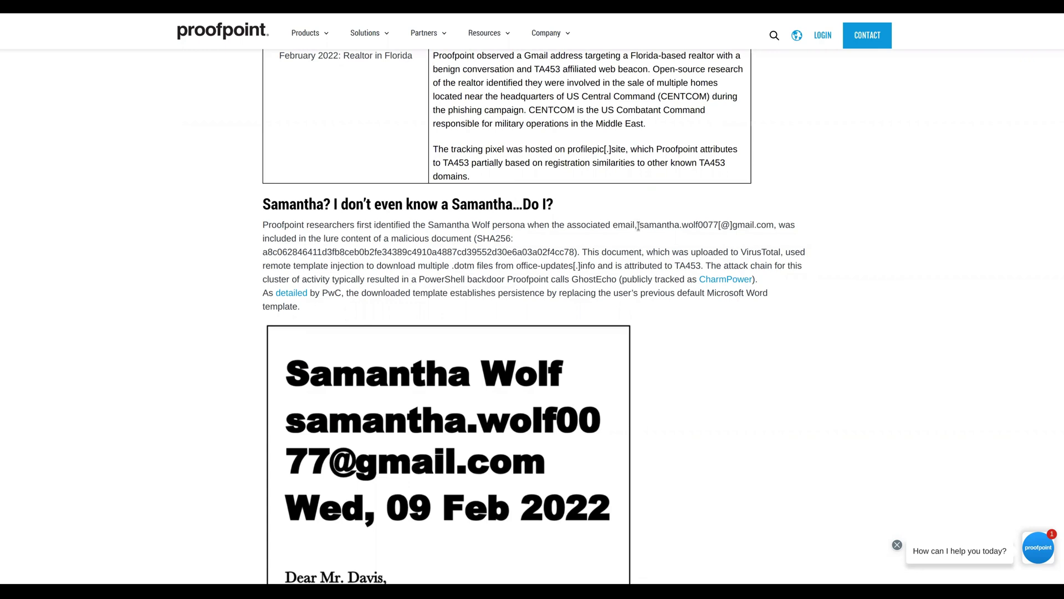
{"action": "left_click_drag", "start_coordinate": [638, 226], "coordinate": [774, 222]}
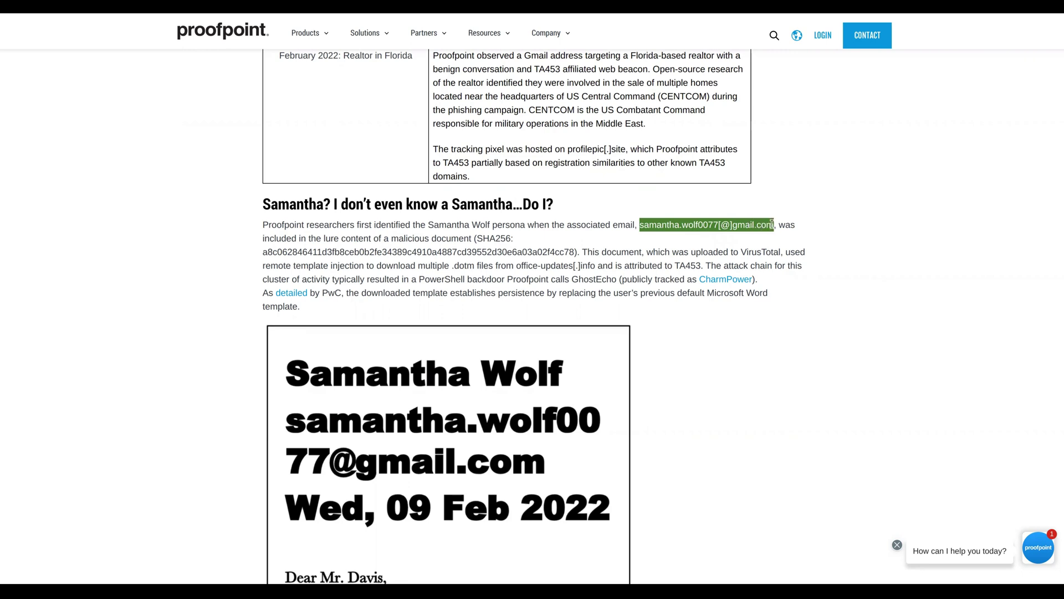
{"action": "left_click", "coordinate": [737, 232]}
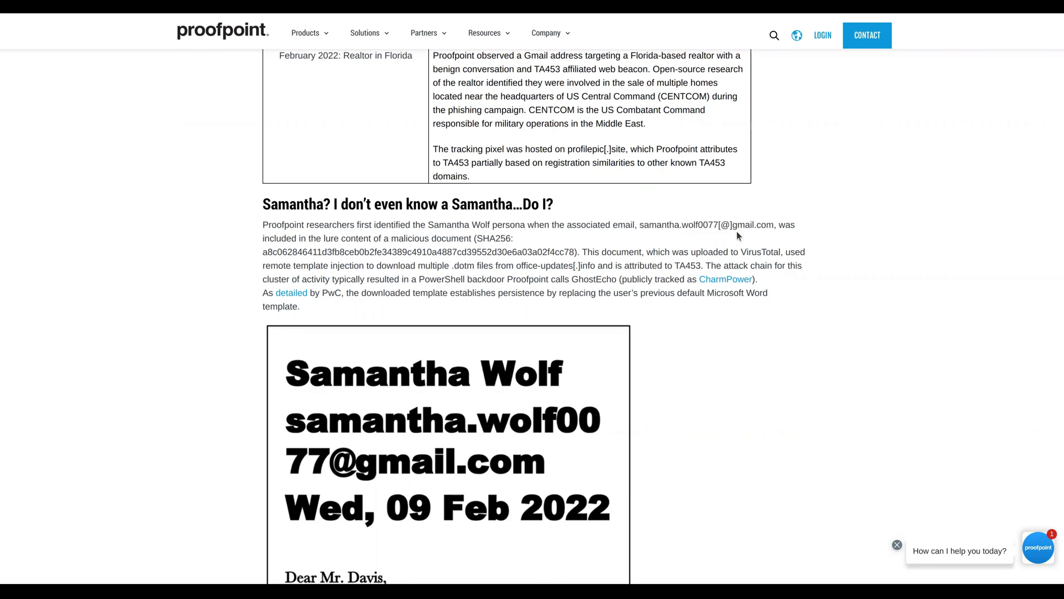
{"action": "double_click", "coordinate": [498, 249]}
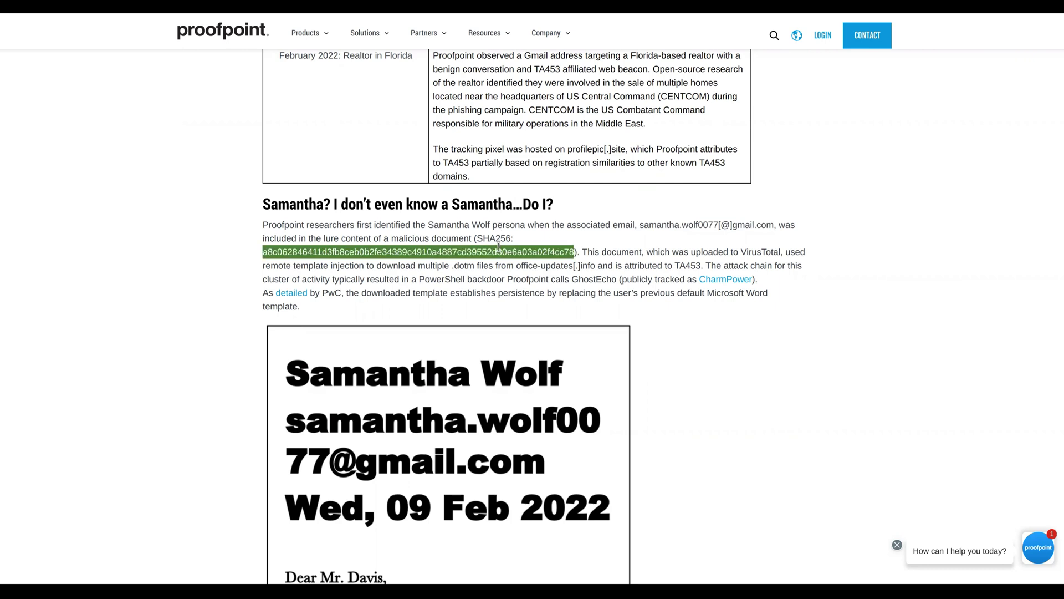
{"action": "left_click", "coordinate": [506, 270]}
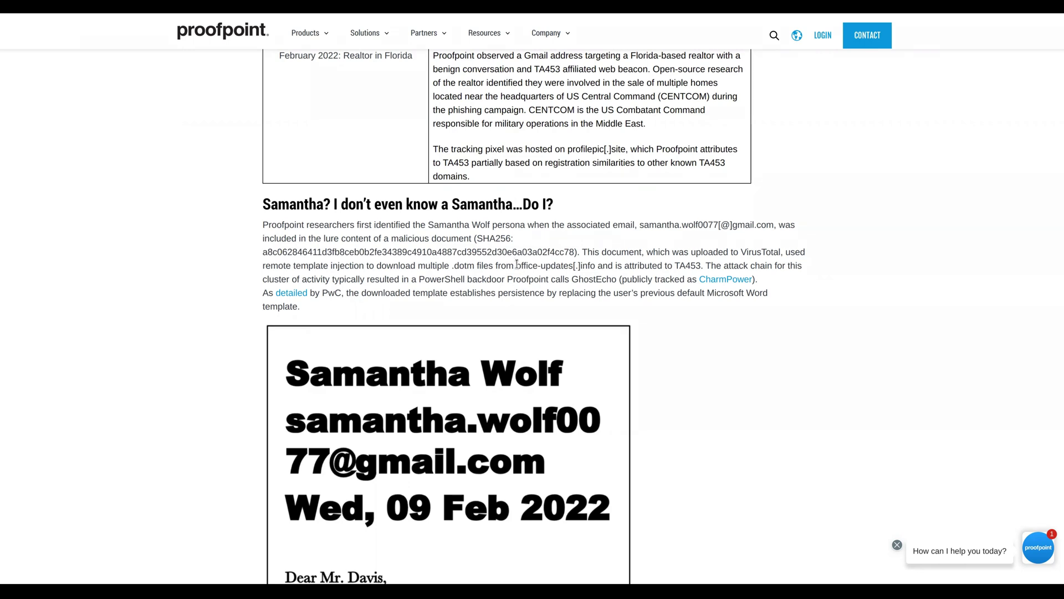
{"action": "left_click_drag", "start_coordinate": [516, 265], "coordinate": [594, 266]}
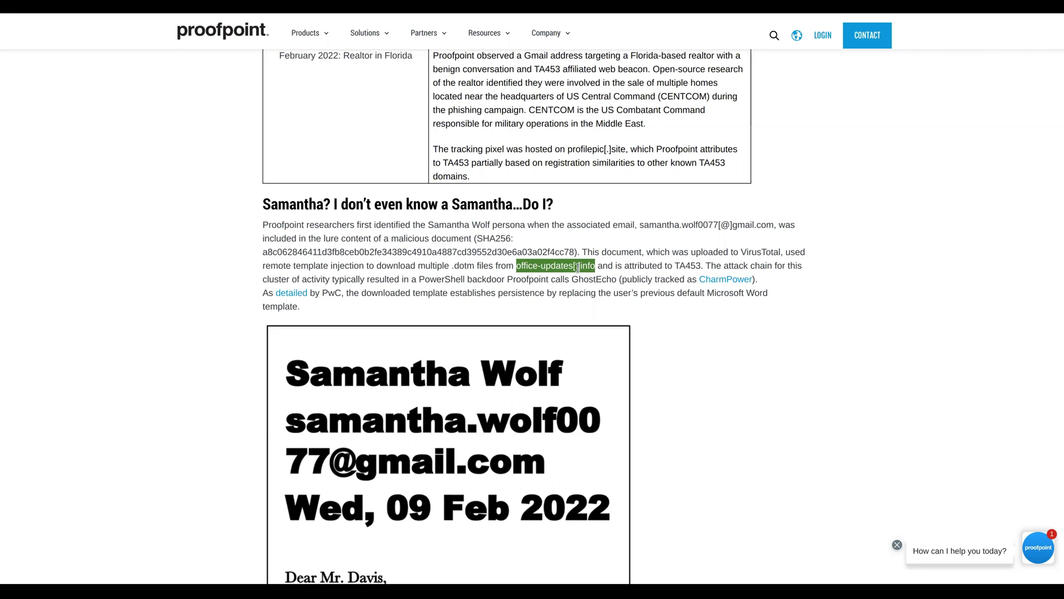
{"action": "left_click", "coordinate": [582, 287]}
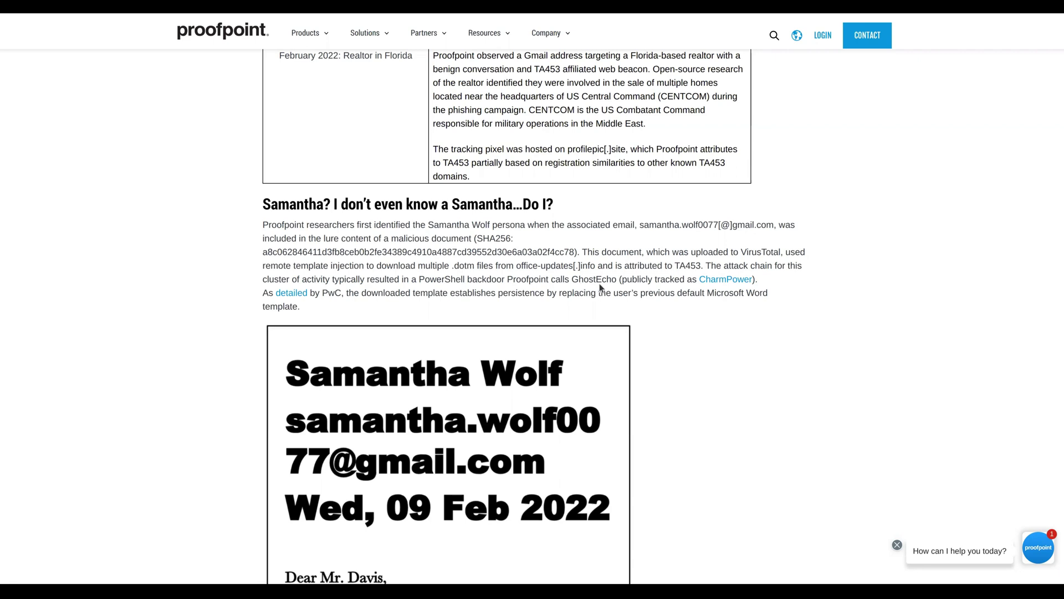
Copy the article paragraph's text from its start through "attributed to TA453" and run it through Auto Add in Synapse.
{"action": "left_click_drag", "start_coordinate": [700, 266], "coordinate": [263, 220]}
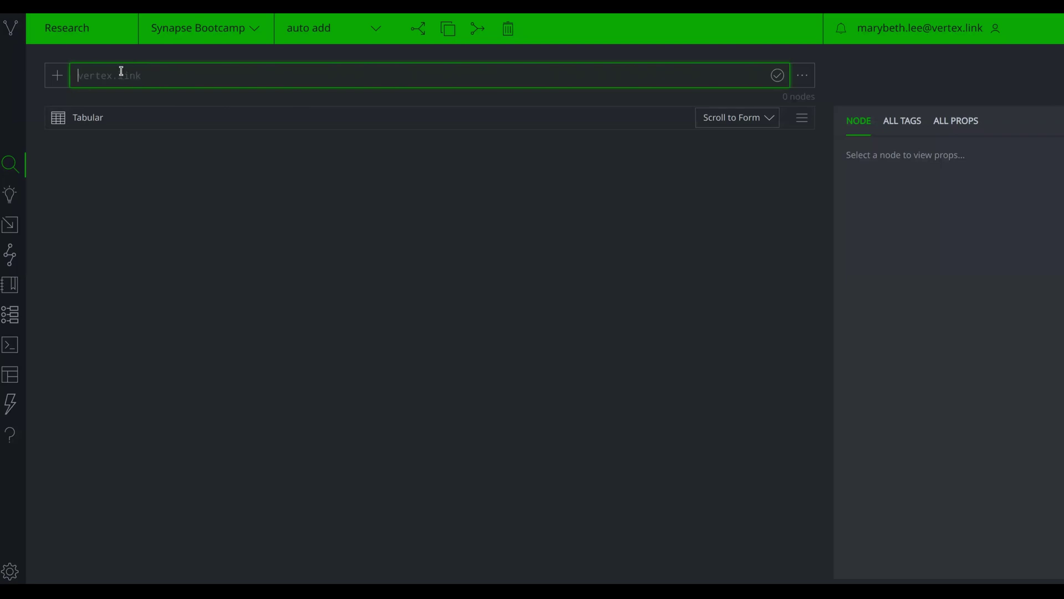
{"action": "key", "text": "ctrl+v"}
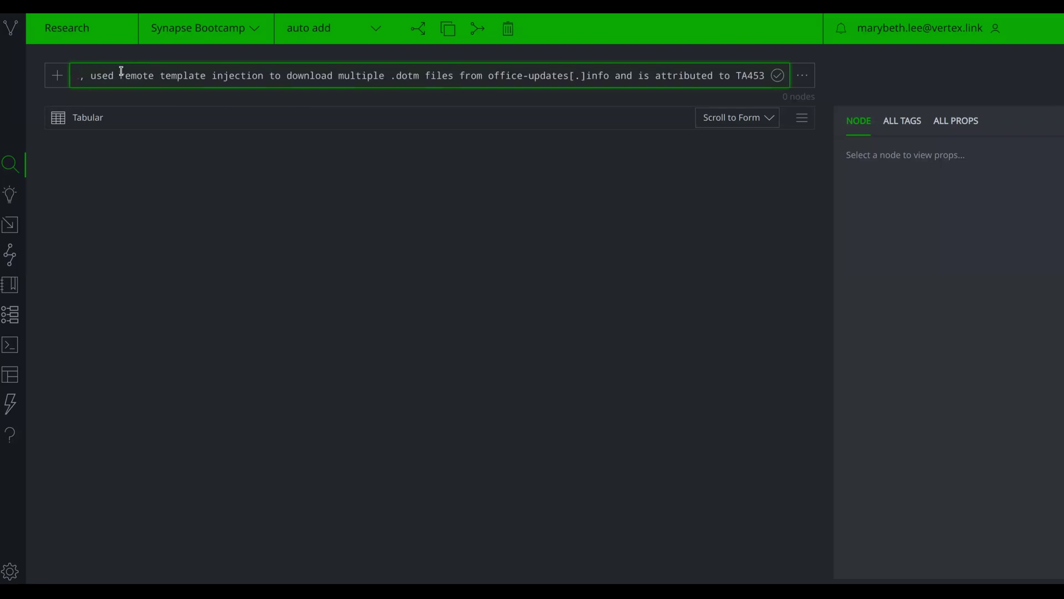
{"action": "key", "text": "Return"}
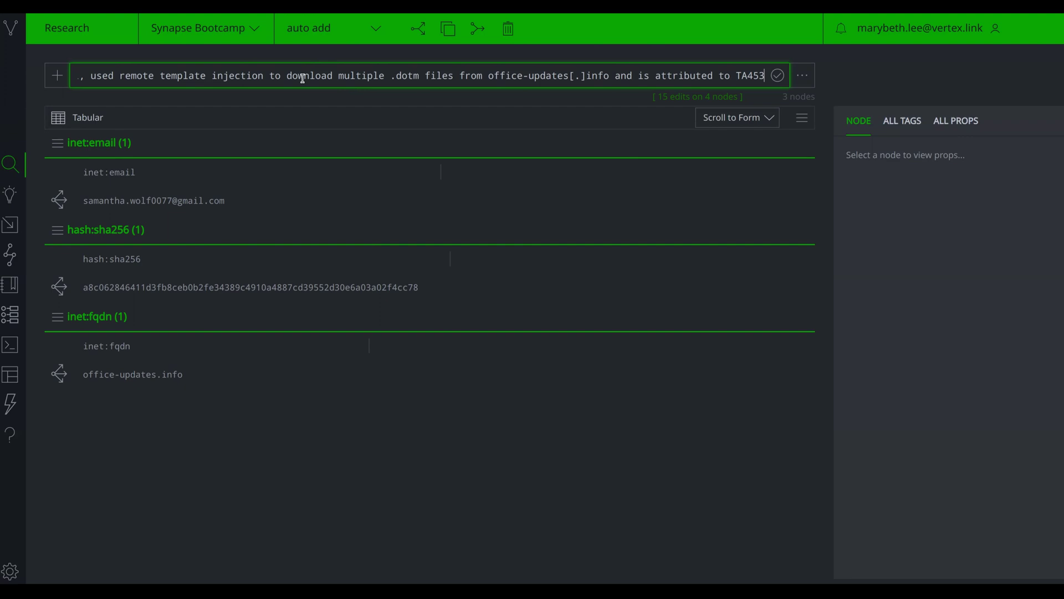
Add the tag rep.proofpoint.ta453 to the inet:email node.
{"action": "right_click", "coordinate": [209, 206]}
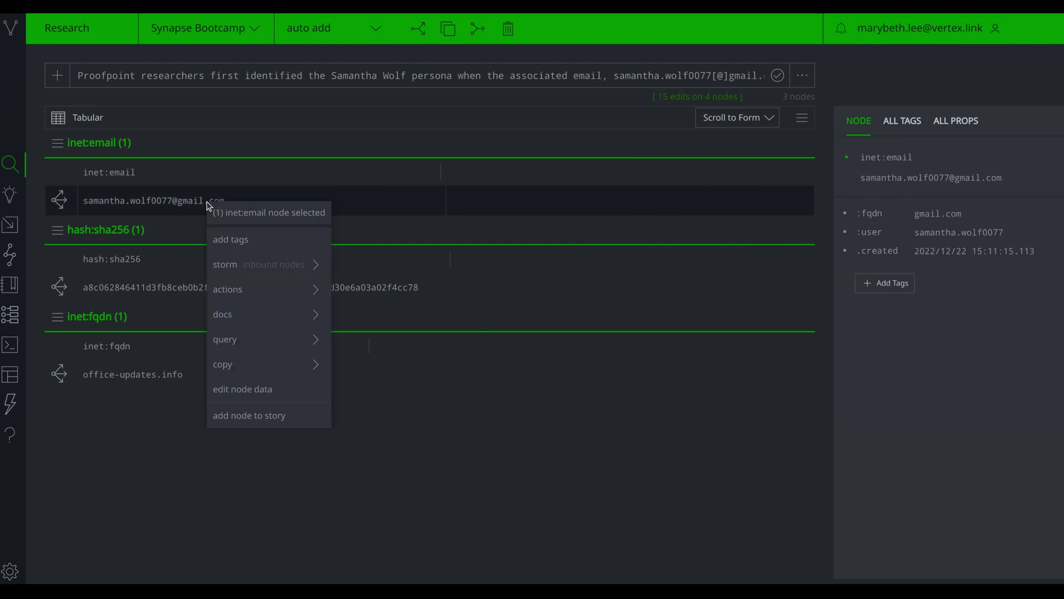
{"action": "left_click", "coordinate": [239, 240]}
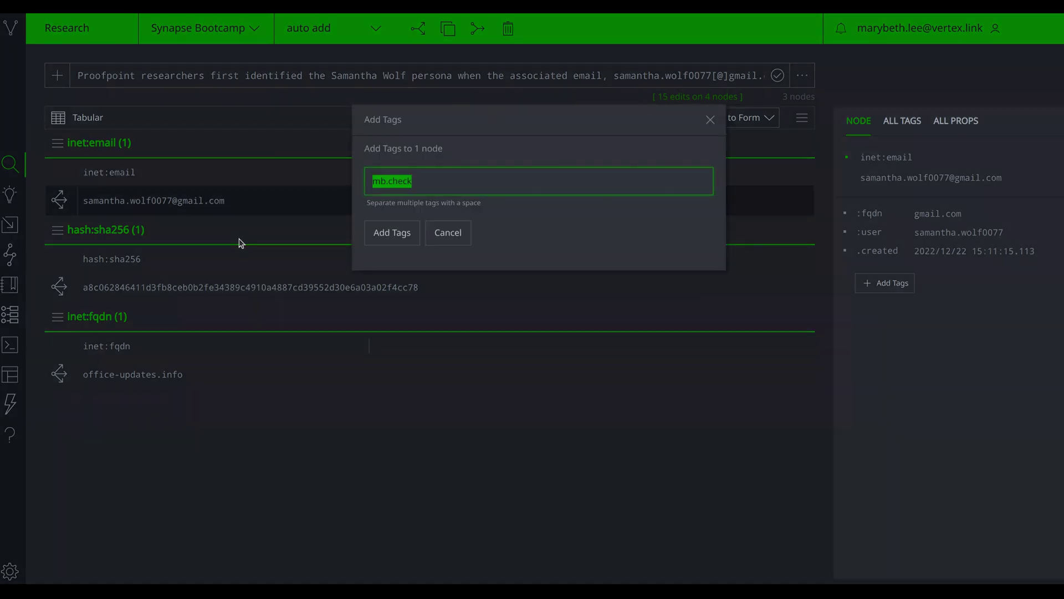
{"action": "type", "text": "rep.pro"}
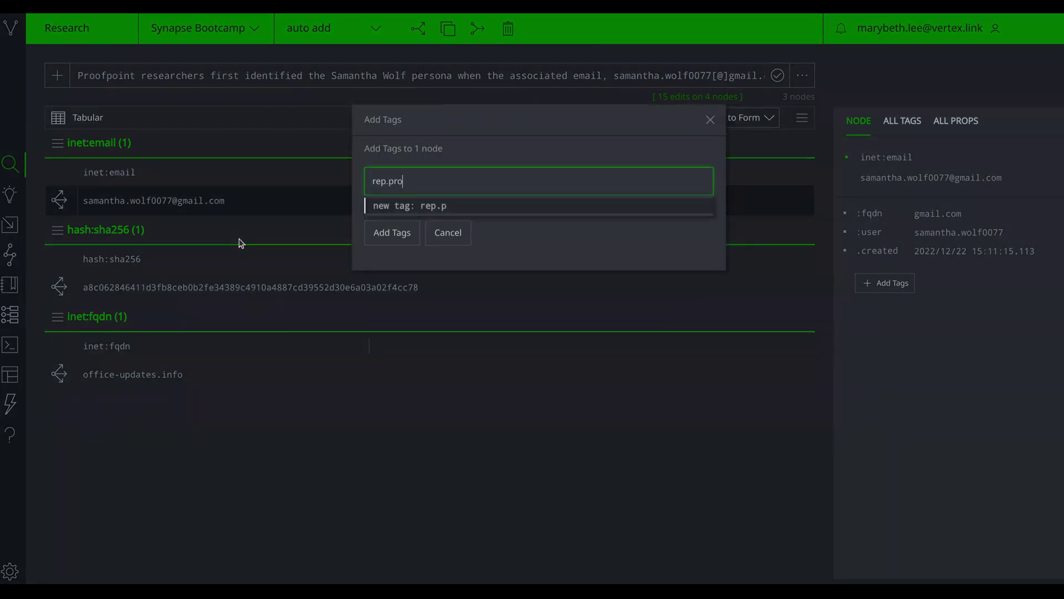
{"action": "type", "text": "ofpoint."}
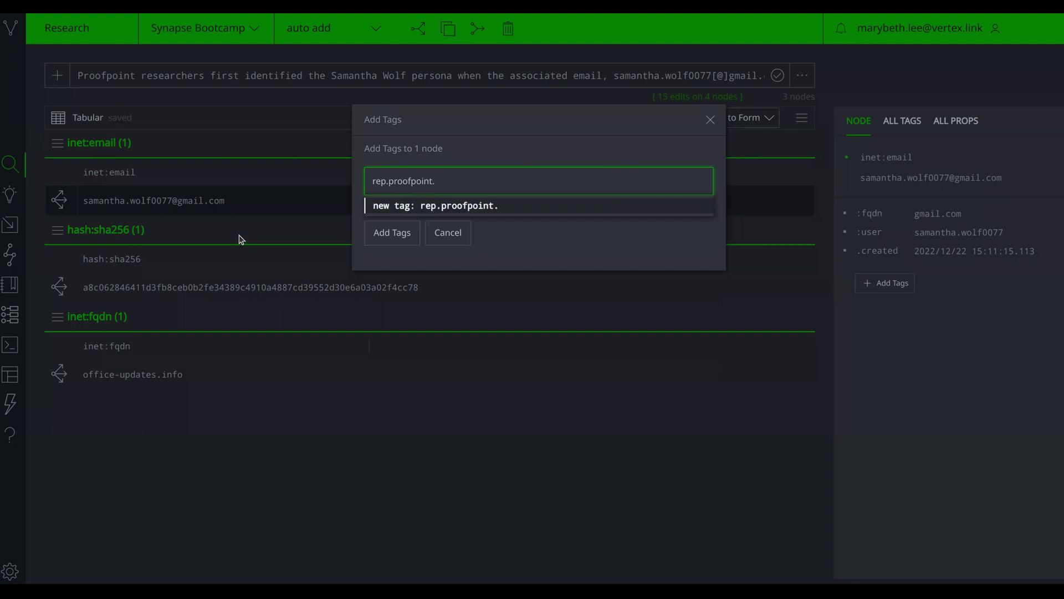
{"action": "type", "text": "ta453"}
{"action": "left_click", "coordinate": [393, 233]}
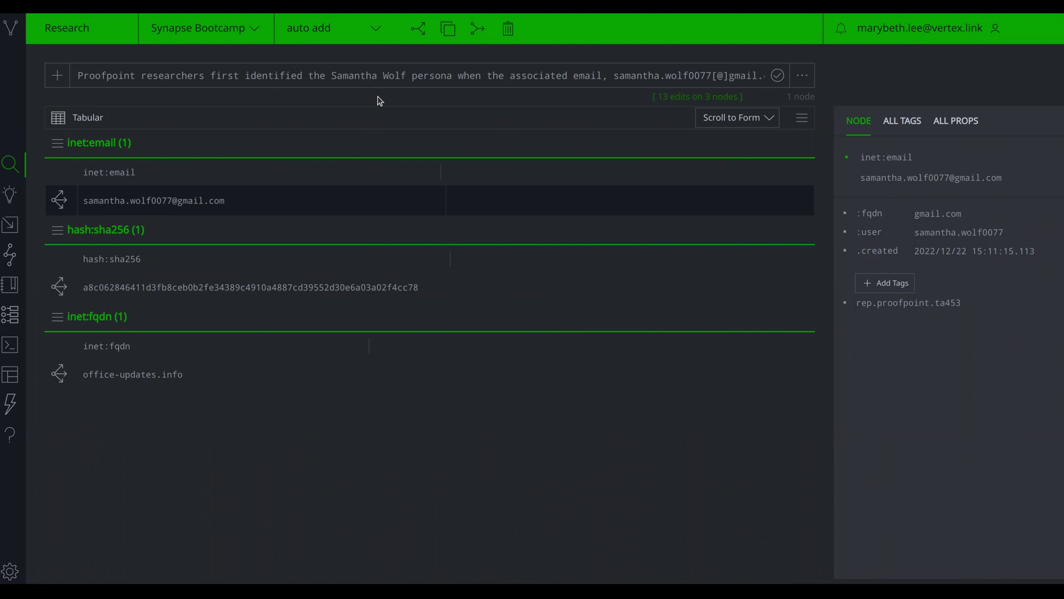
Delete the auto add view with its top layer, and fork the Adding Data to Synapse view as "lookup".
{"action": "left_click", "coordinate": [504, 34]}
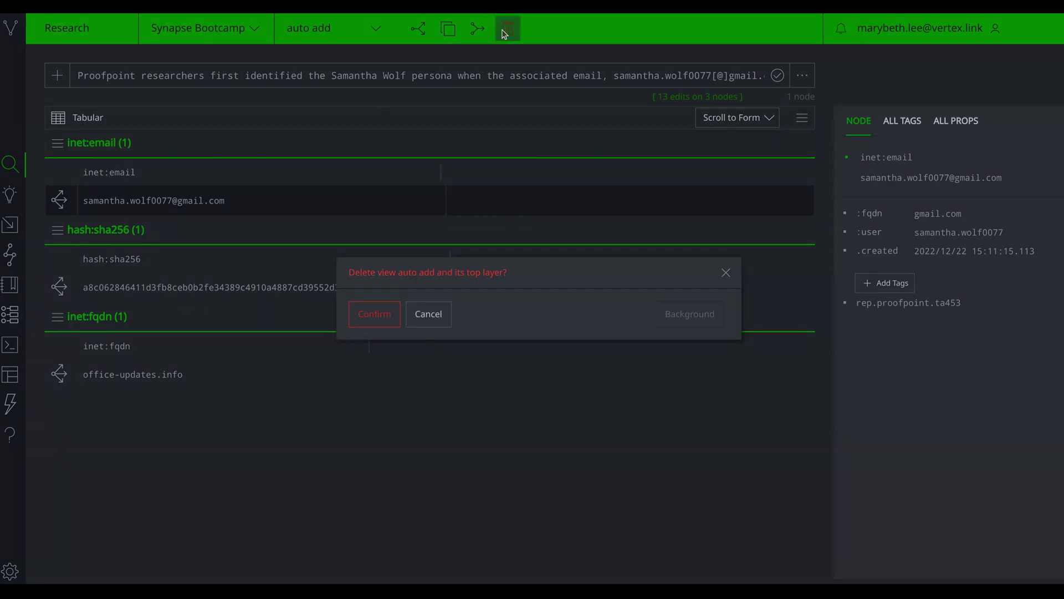
{"action": "left_click", "coordinate": [393, 314]}
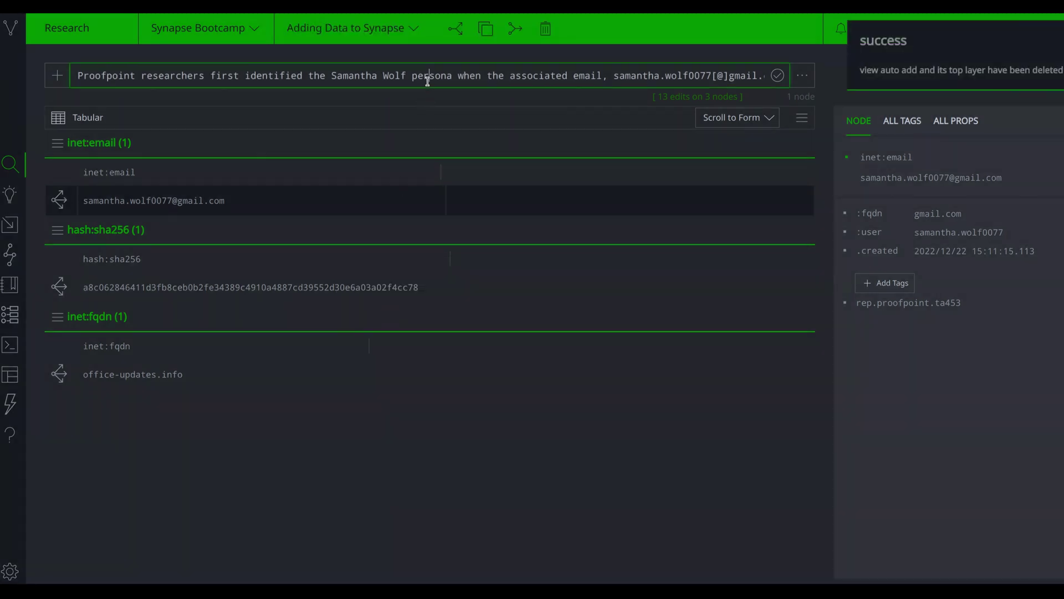
{"action": "left_click", "coordinate": [458, 27]}
{"action": "type", "text": "lookp"}
{"action": "key", "text": "BackSpace"}
{"action": "type", "text": "up"}
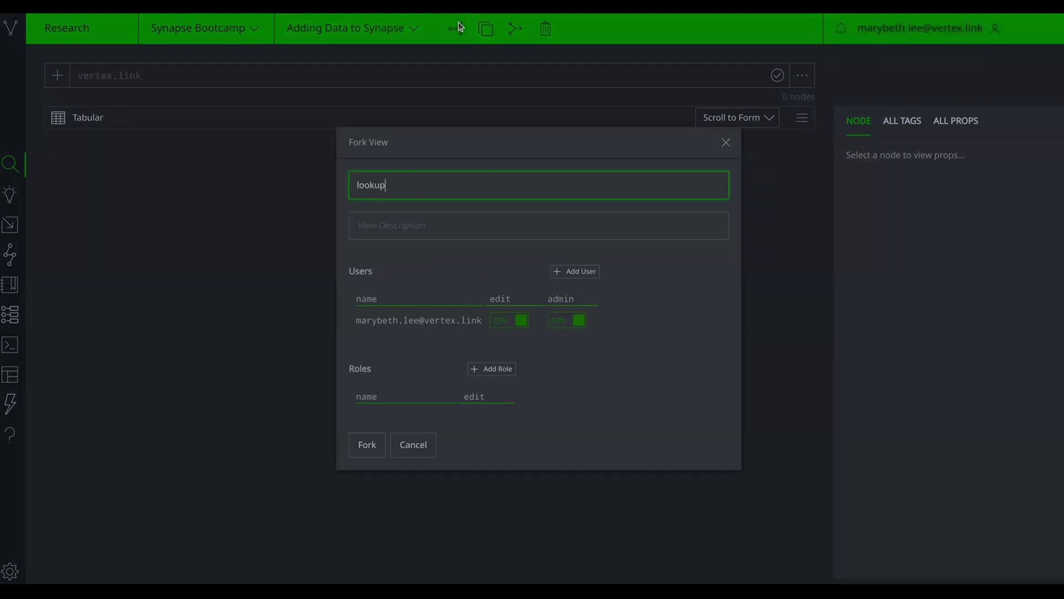
{"action": "key", "text": "Return"}
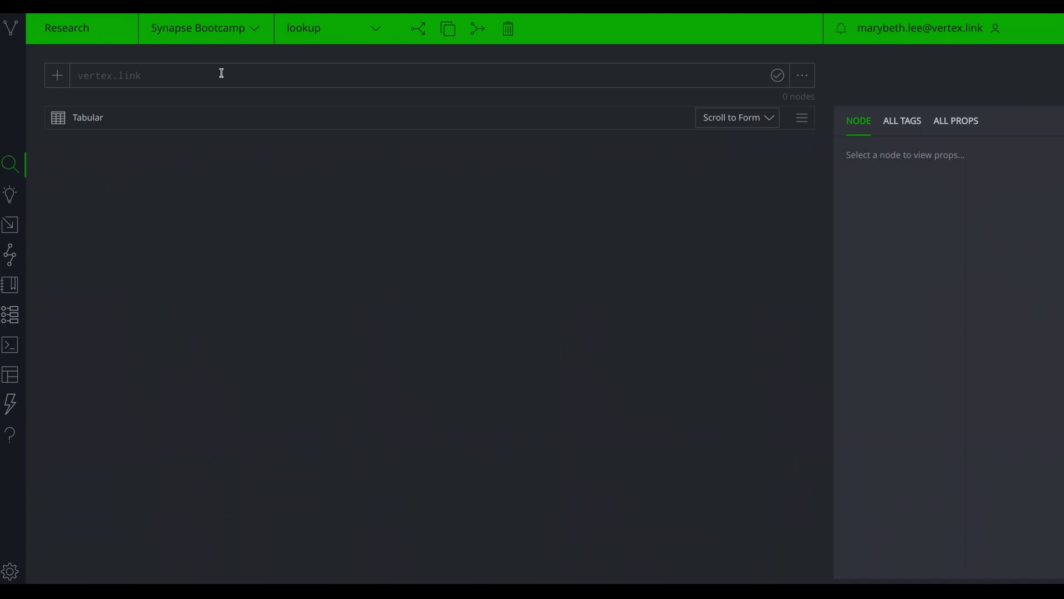
Switch the query bar to Lookup mode and run the copied Proofpoint passage.
{"action": "left_click", "coordinate": [52, 78]}
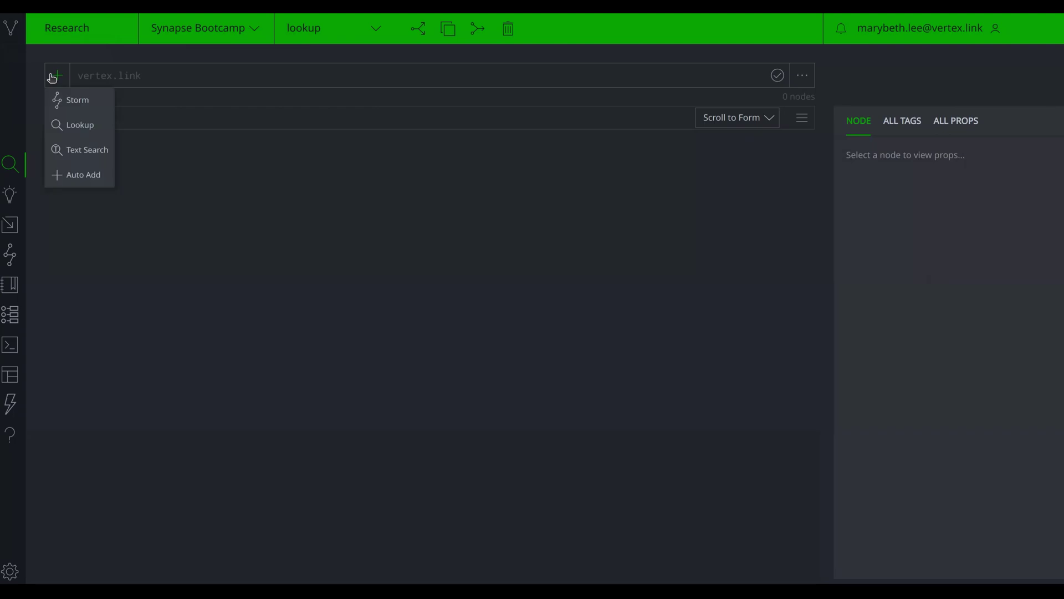
{"action": "left_click", "coordinate": [68, 124]}
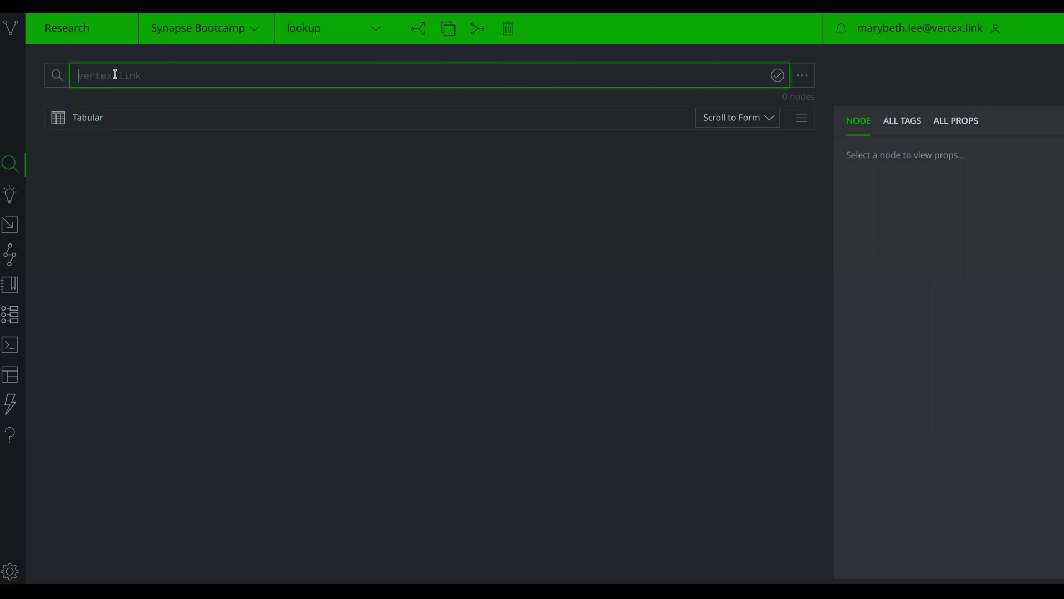
{"action": "key", "text": "ctrl+v"}
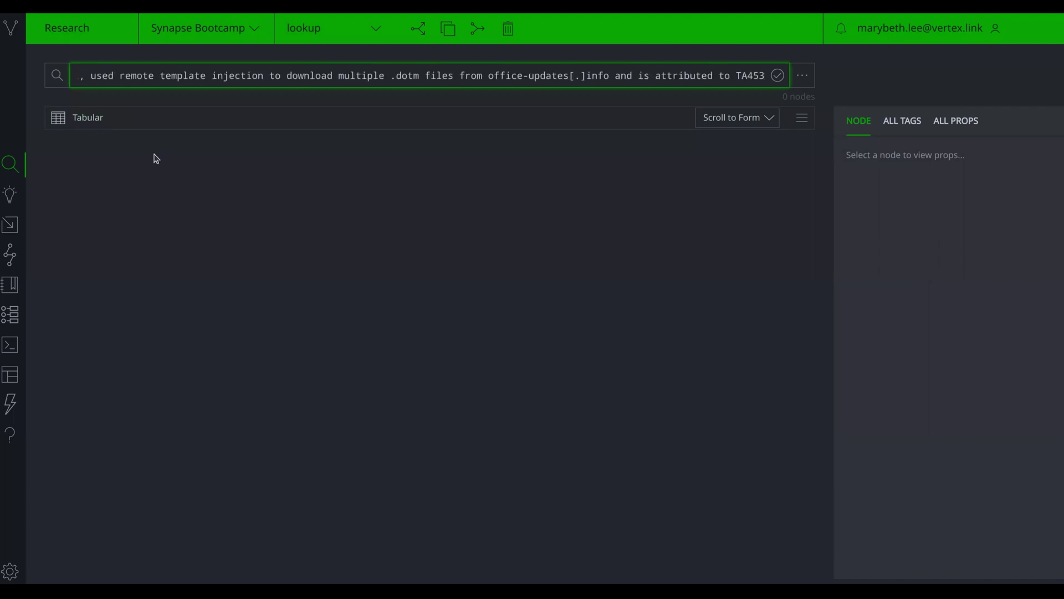
{"action": "key", "text": "Return"}
Review the nodes suggested by the lookup, remove the inet:fqdn suggestion, and cancel the node creation.
{"action": "mouse_move", "coordinate": [909, 77]}
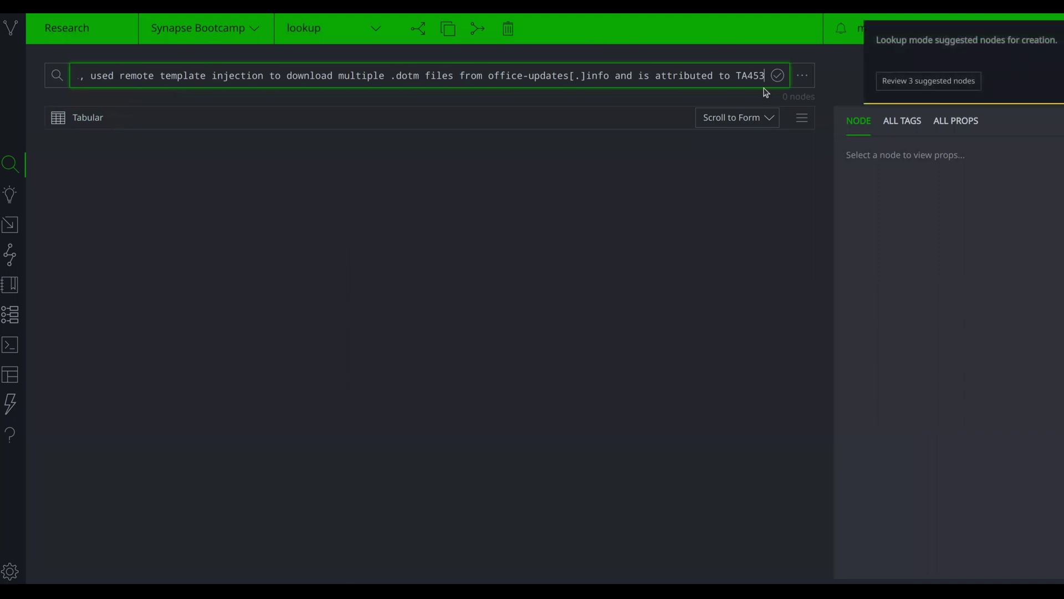
{"action": "left_click", "coordinate": [912, 82]}
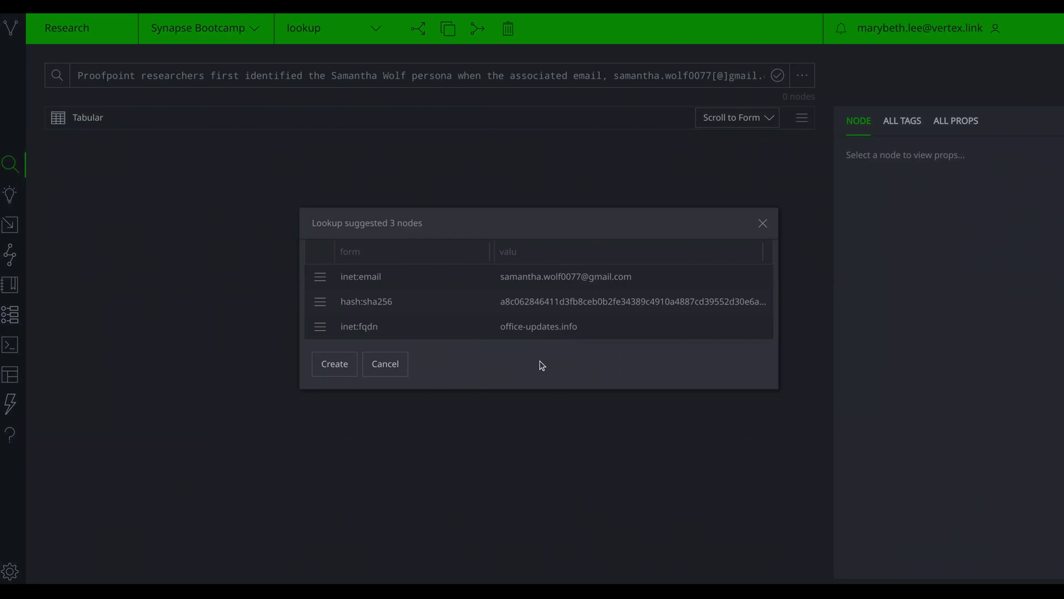
{"action": "mouse_move", "coordinate": [423, 335]}
{"action": "left_click", "coordinate": [321, 329]}
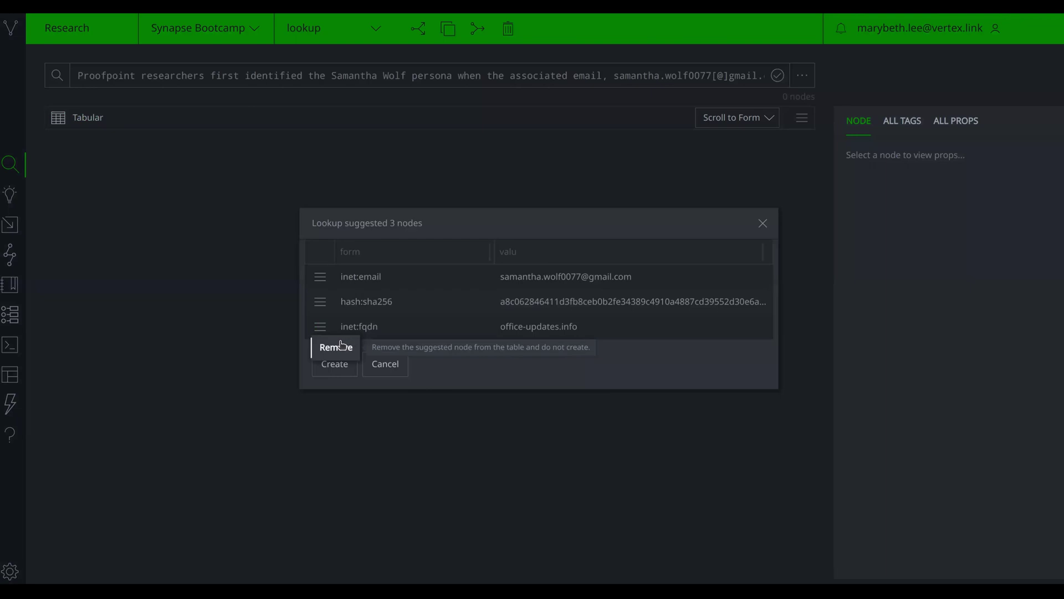
{"action": "left_click", "coordinate": [334, 350]}
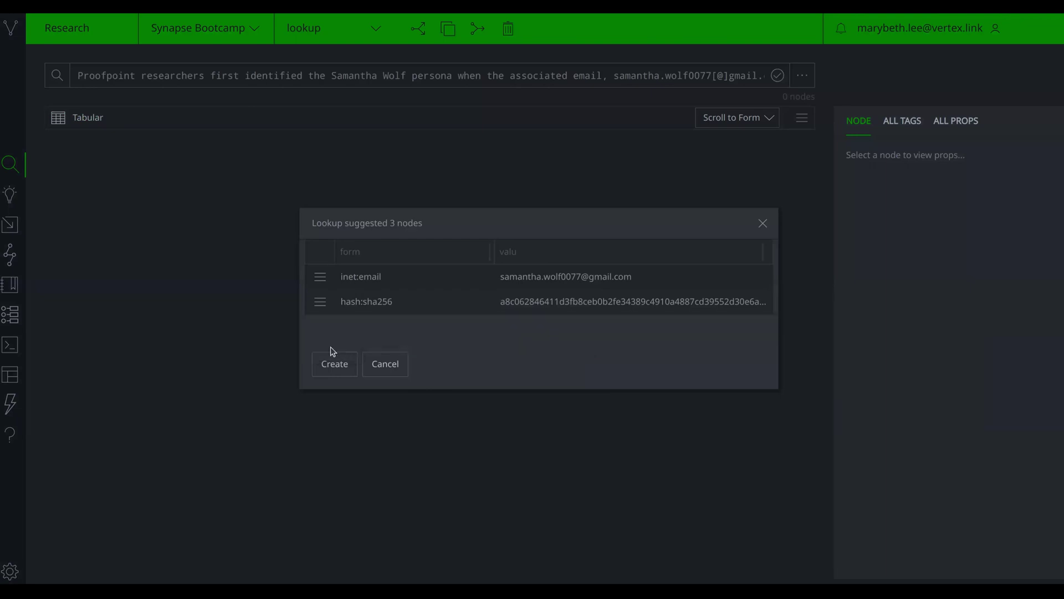
{"action": "left_click", "coordinate": [373, 371]}
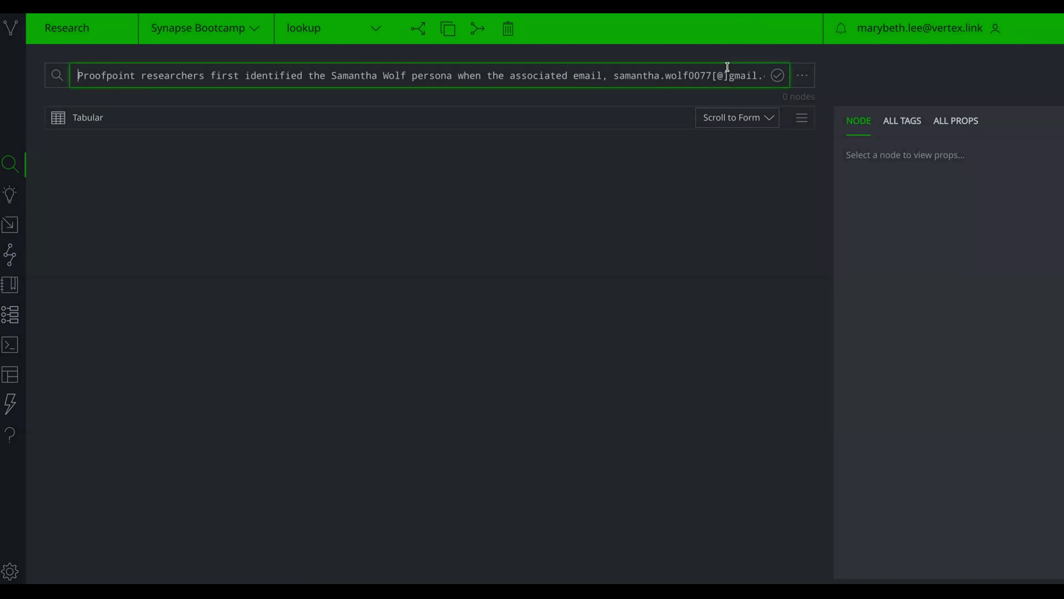
Reopen the lookup's suggested nodes and create the inet:email, hash:sha256 and inet:fqdn nodes.
{"action": "left_click", "coordinate": [872, 85]}
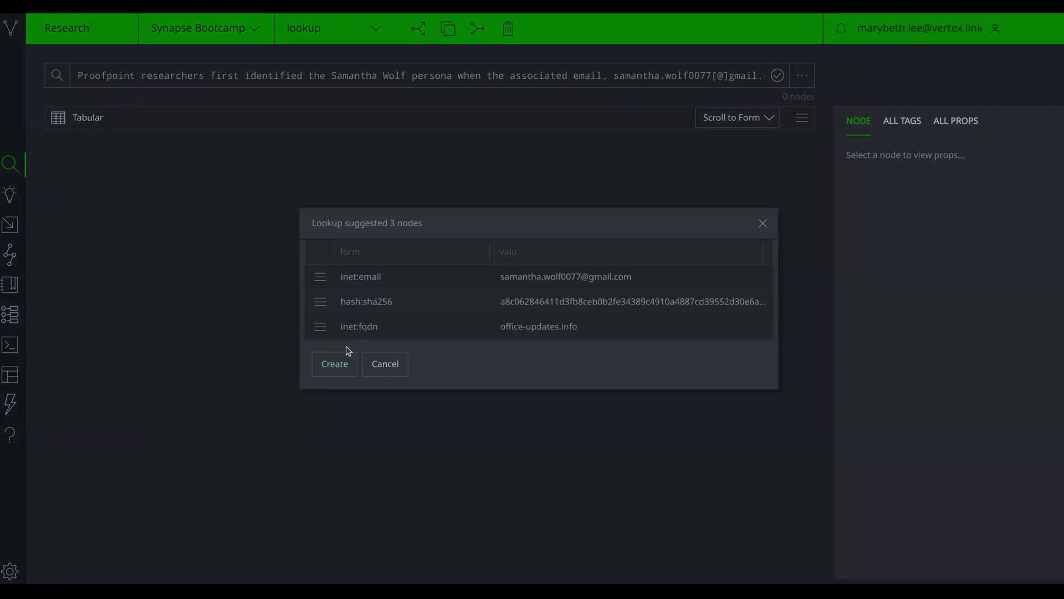
{"action": "left_click", "coordinate": [340, 364]}
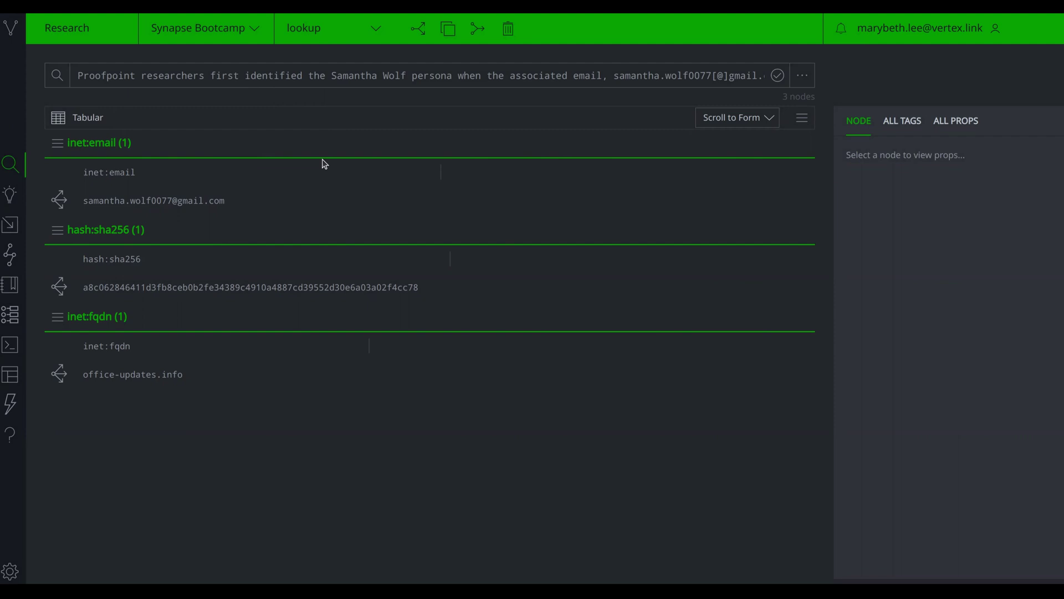
{"action": "right_click", "coordinate": [211, 202]}
{"action": "left_click", "coordinate": [235, 240]}
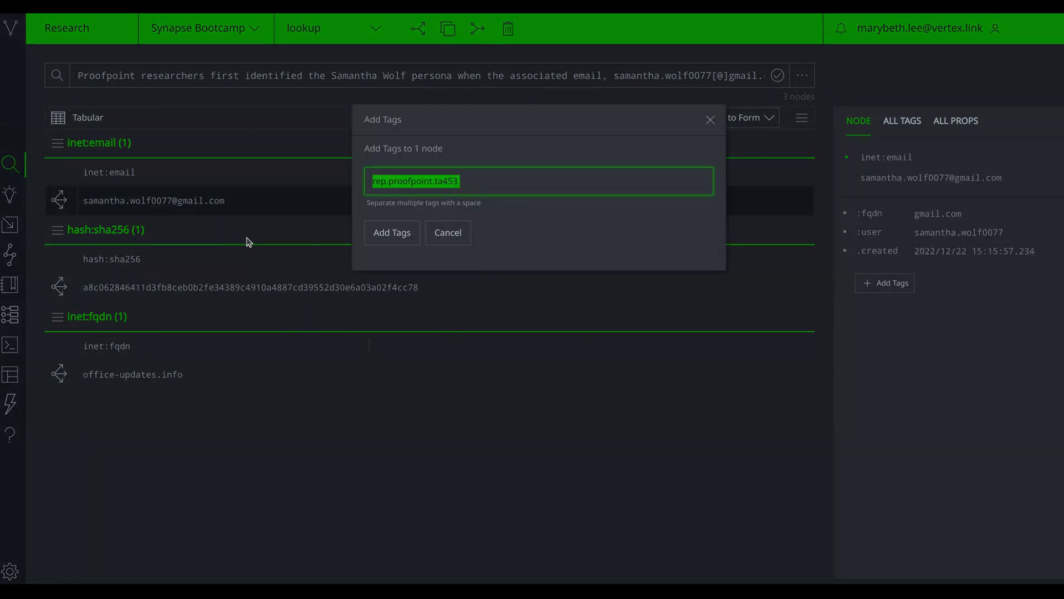
{"action": "left_click", "coordinate": [456, 239]}
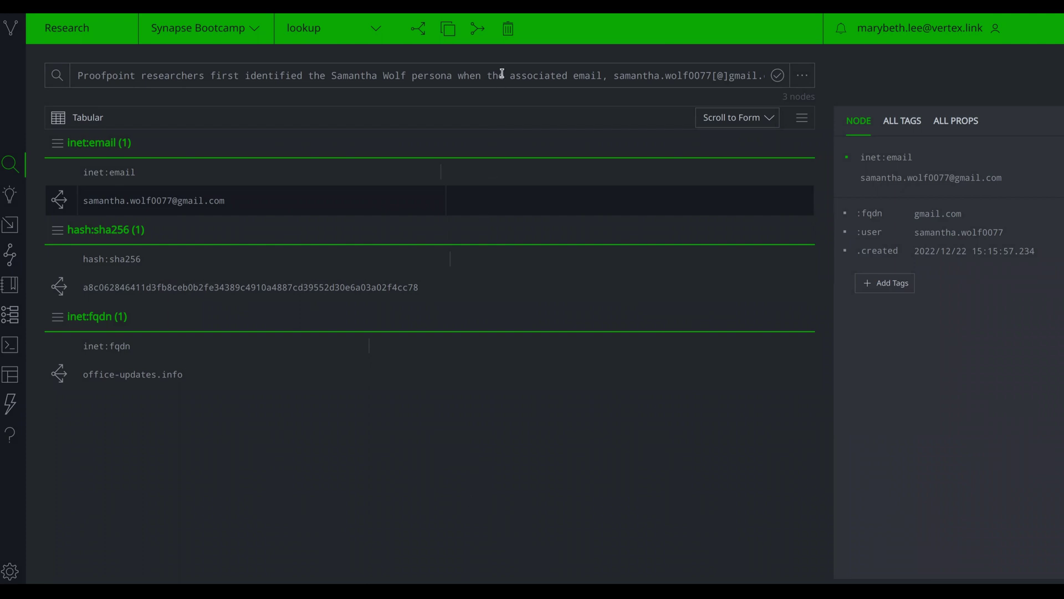
Delete the lookup view with its top layer, and fork the Adding Data to Synapse view as "add node".
{"action": "left_click", "coordinate": [506, 27]}
{"action": "left_click", "coordinate": [373, 314]}
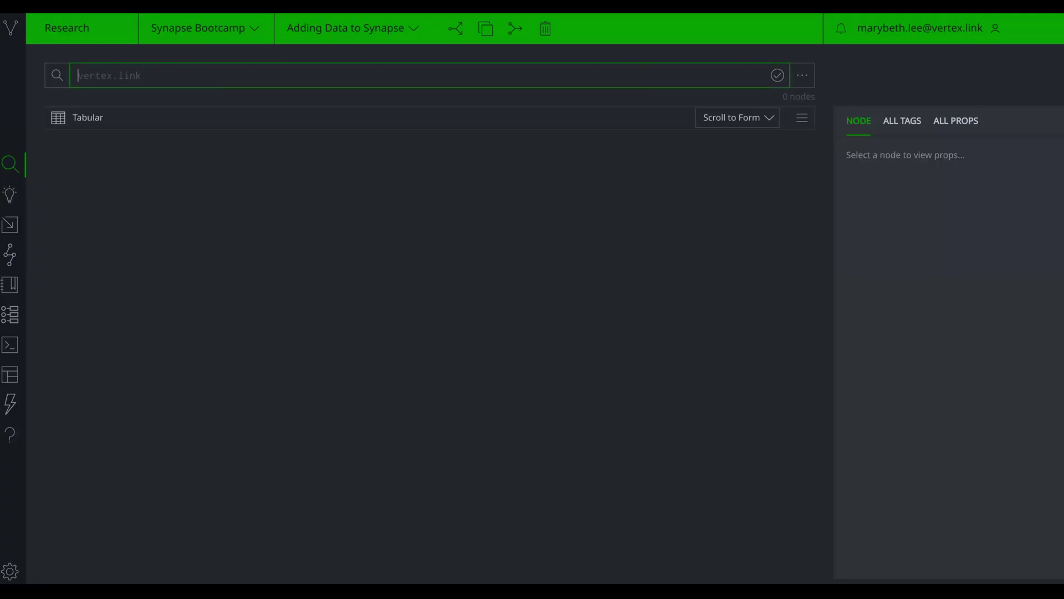
{"action": "left_click", "coordinate": [463, 26]}
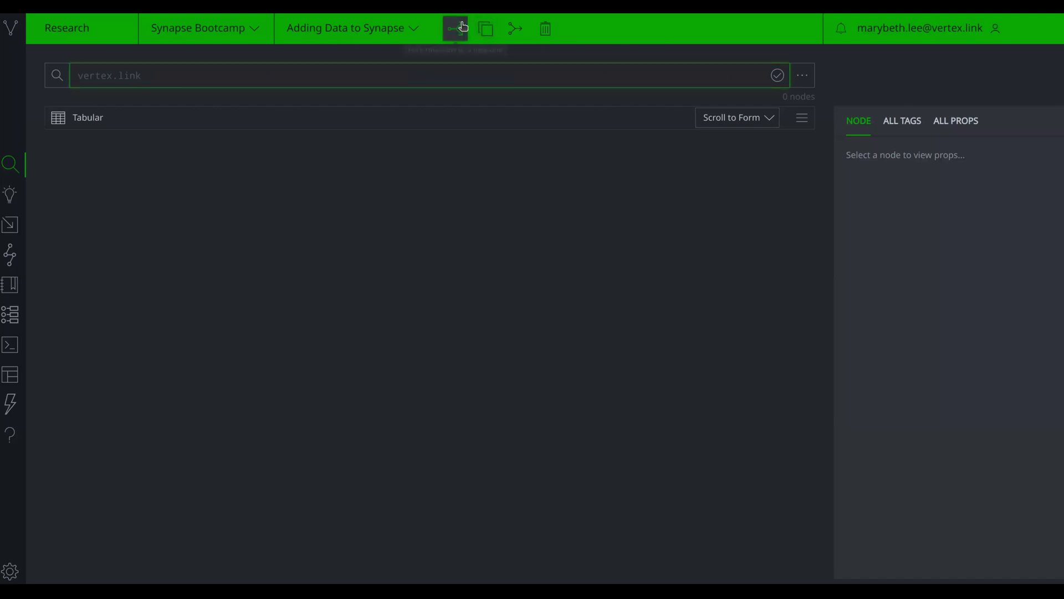
{"action": "type", "text": "add node"}
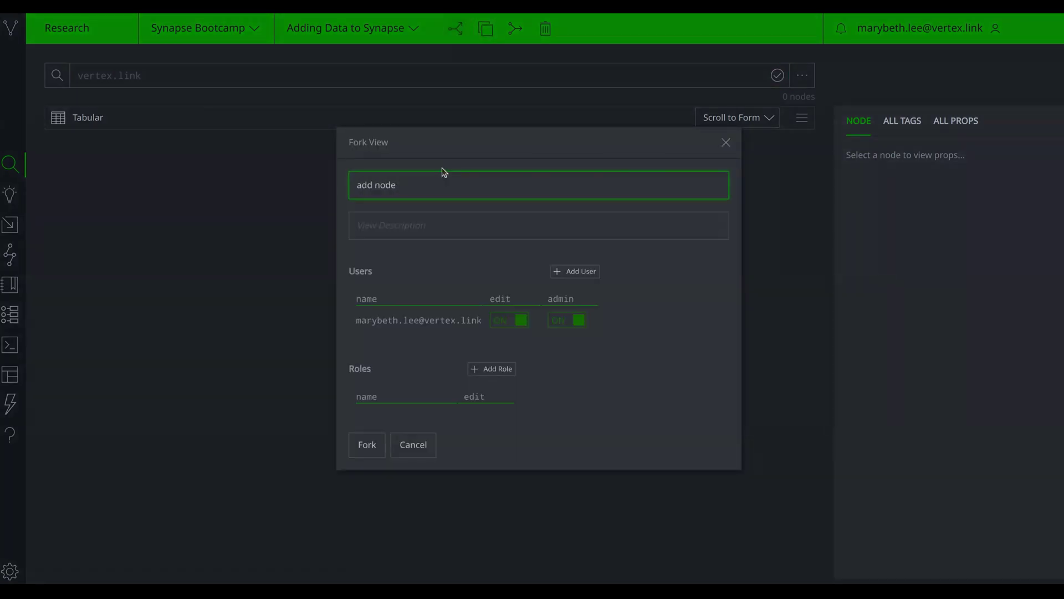
{"action": "key", "text": "Return"}
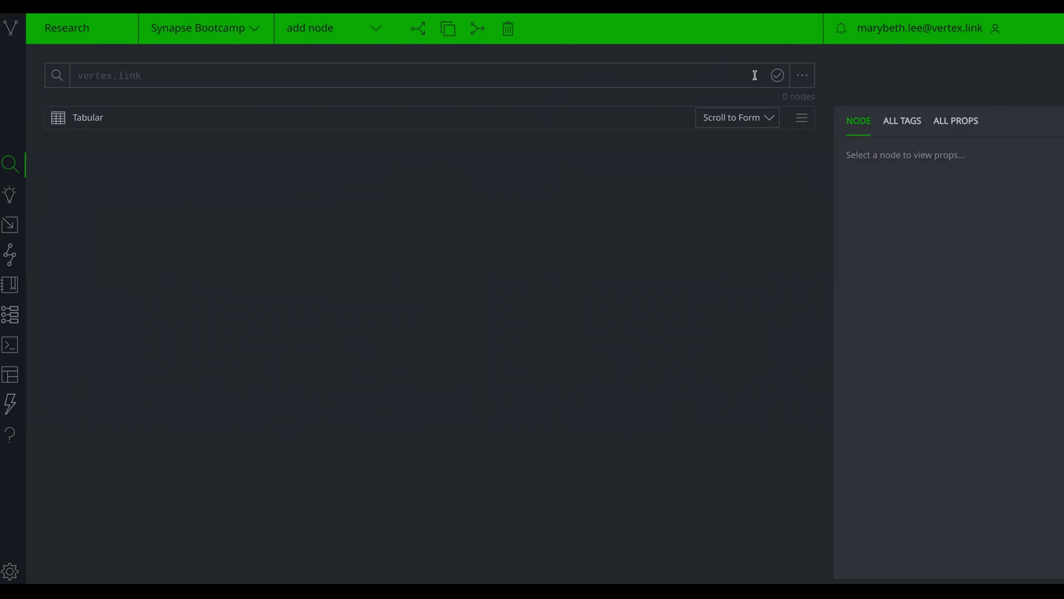
Start adding a node of the form ps:contact and set its value to * for a generated GUID.
{"action": "left_click", "coordinate": [803, 78]}
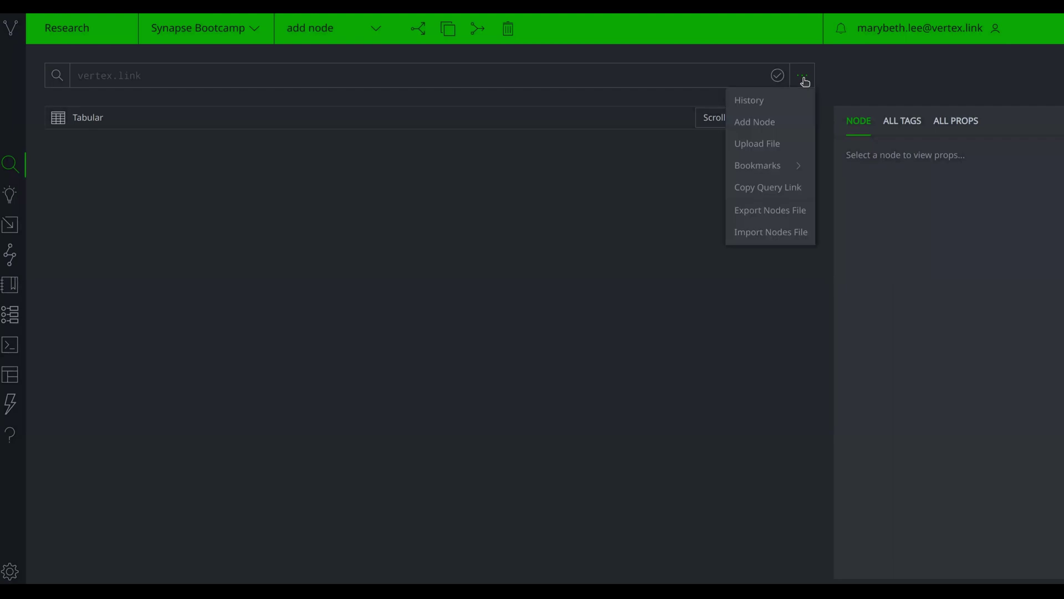
{"action": "left_click", "coordinate": [772, 128]}
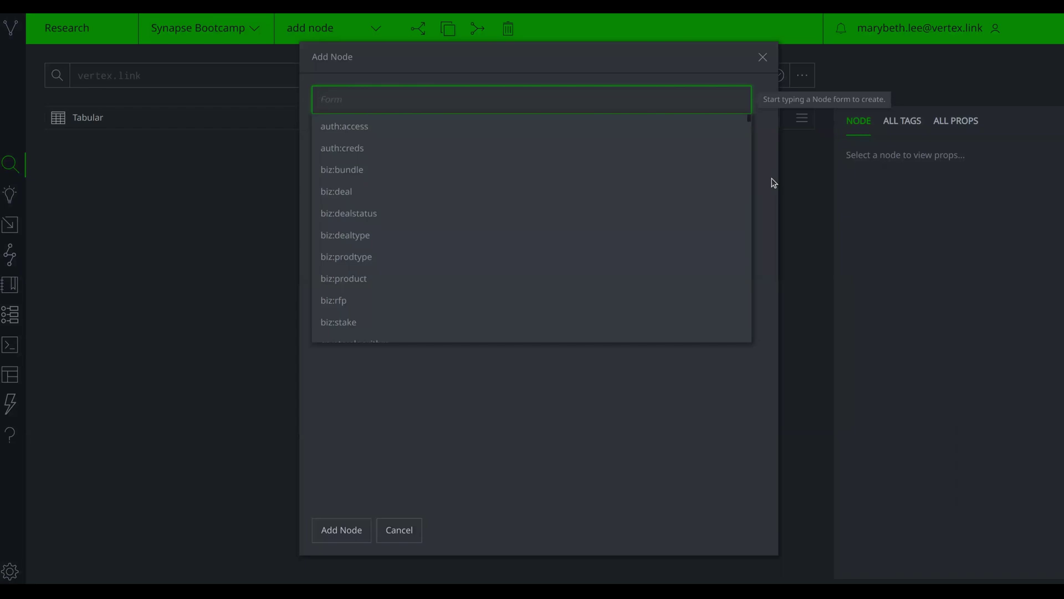
{"action": "left_click", "coordinate": [631, 518]}
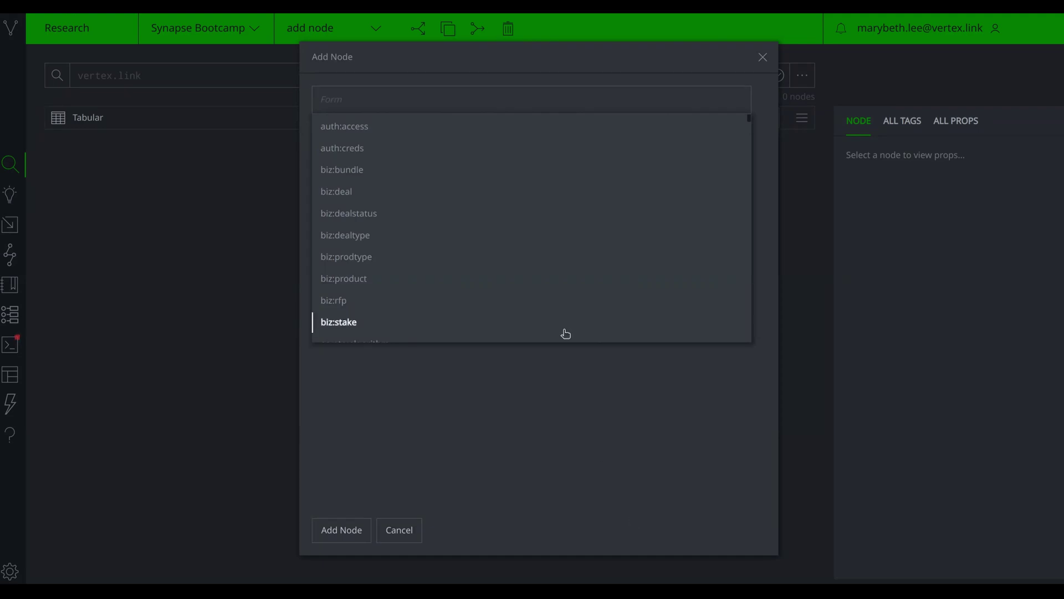
{"action": "type", "text": "ps:con"}
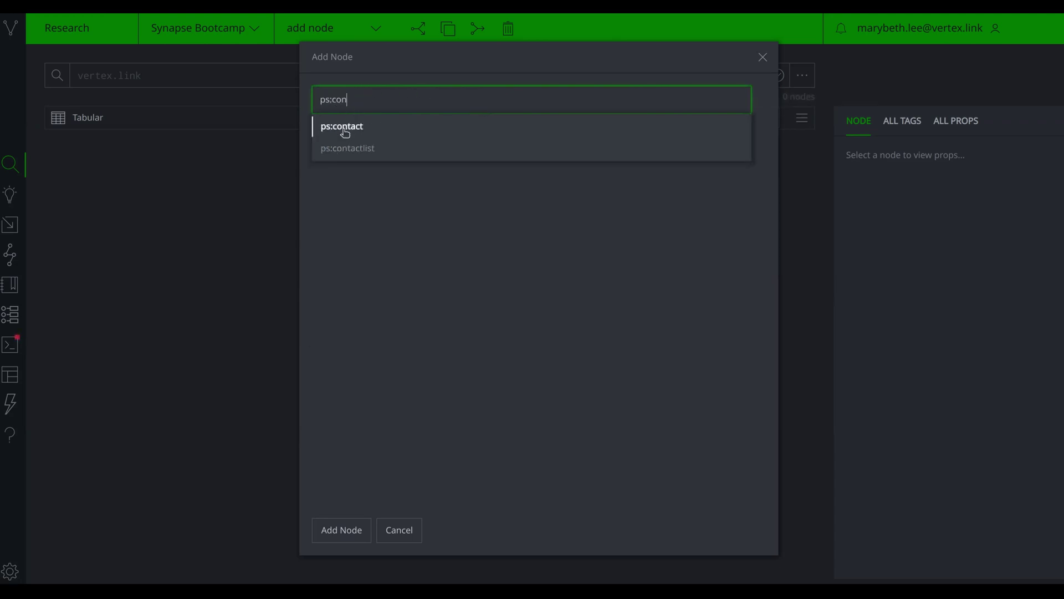
{"action": "left_click", "coordinate": [345, 133]}
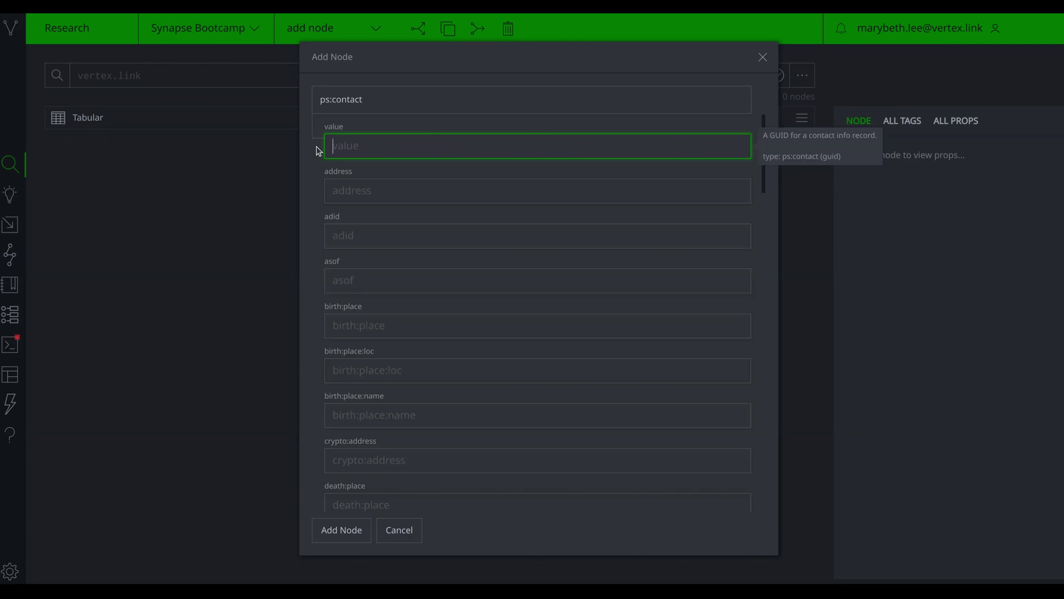
{"action": "type", "text": "*"}
{"action": "left_click", "coordinate": [312, 155]}
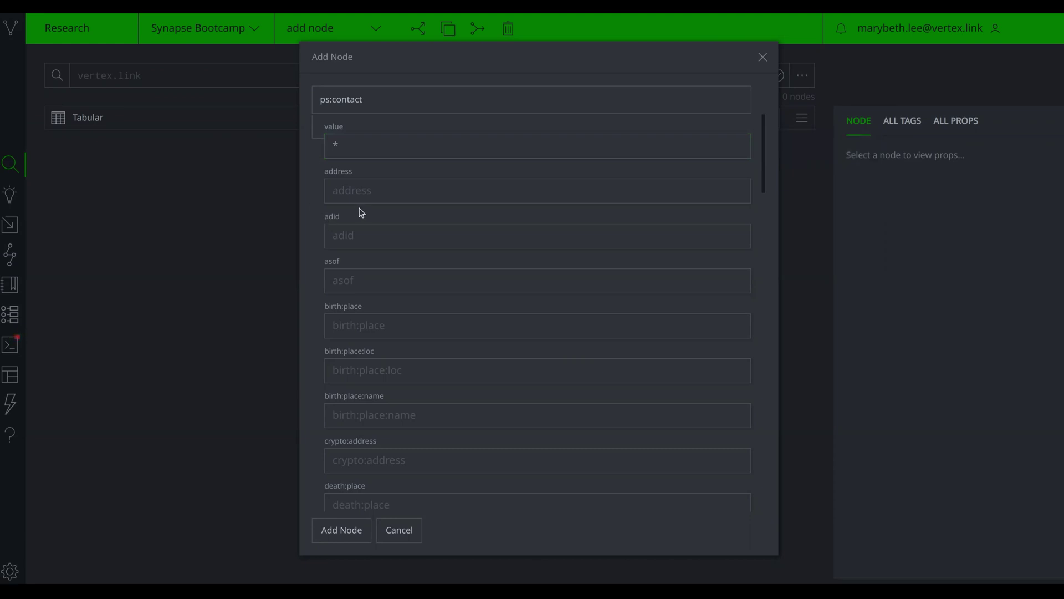
Fill in the new ps:contact node's email property with the persona's e-mail address.
{"action": "scroll", "coordinate": [380, 224], "scroll_direction": "down", "scroll_amount": 4}
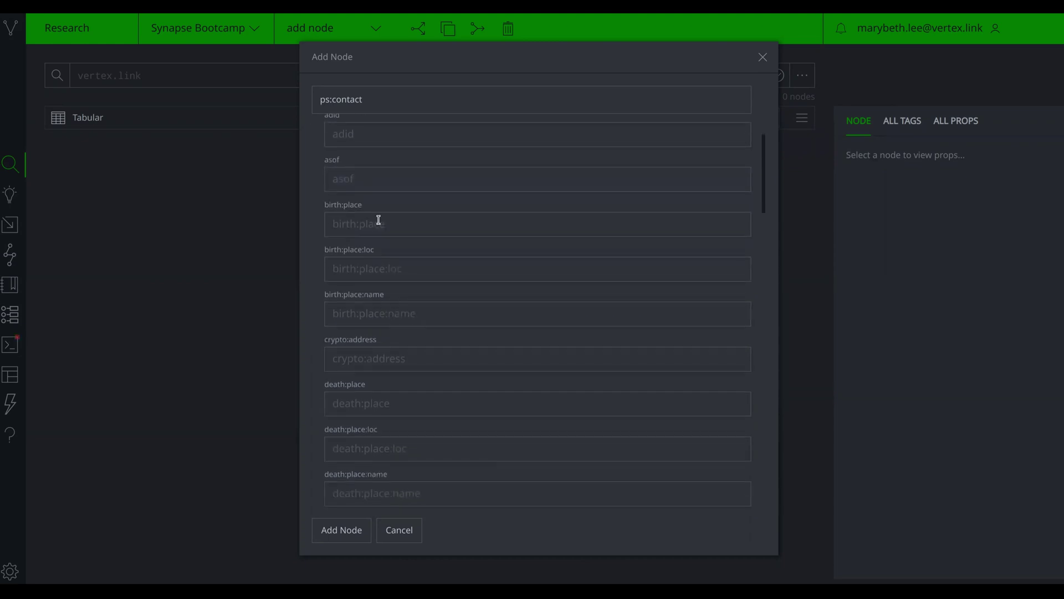
{"action": "scroll", "coordinate": [379, 220], "scroll_direction": "down", "scroll_amount": 5}
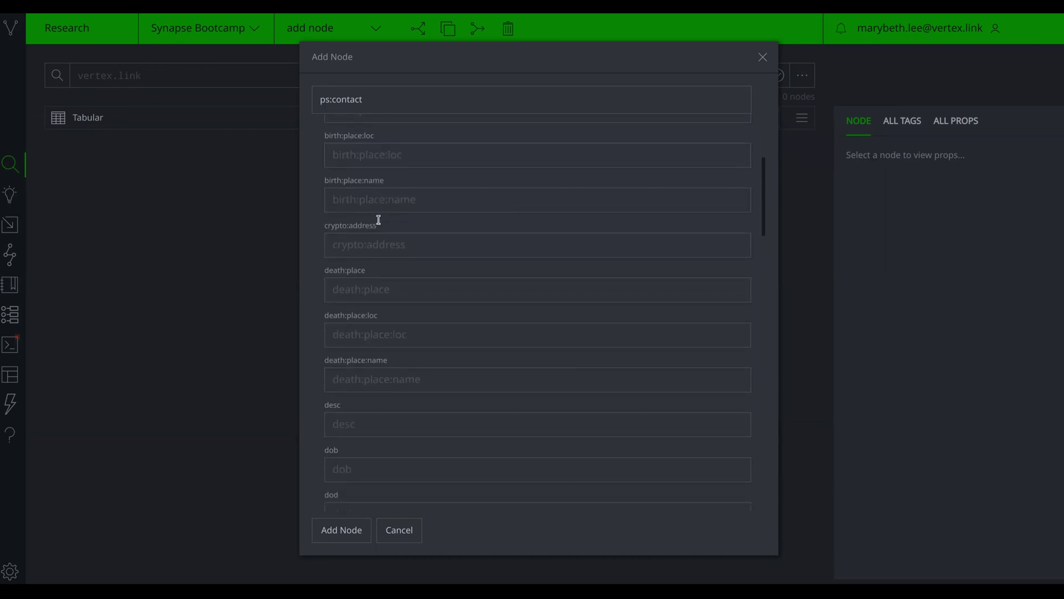
{"action": "scroll", "coordinate": [419, 296], "scroll_direction": "down", "scroll_amount": 6}
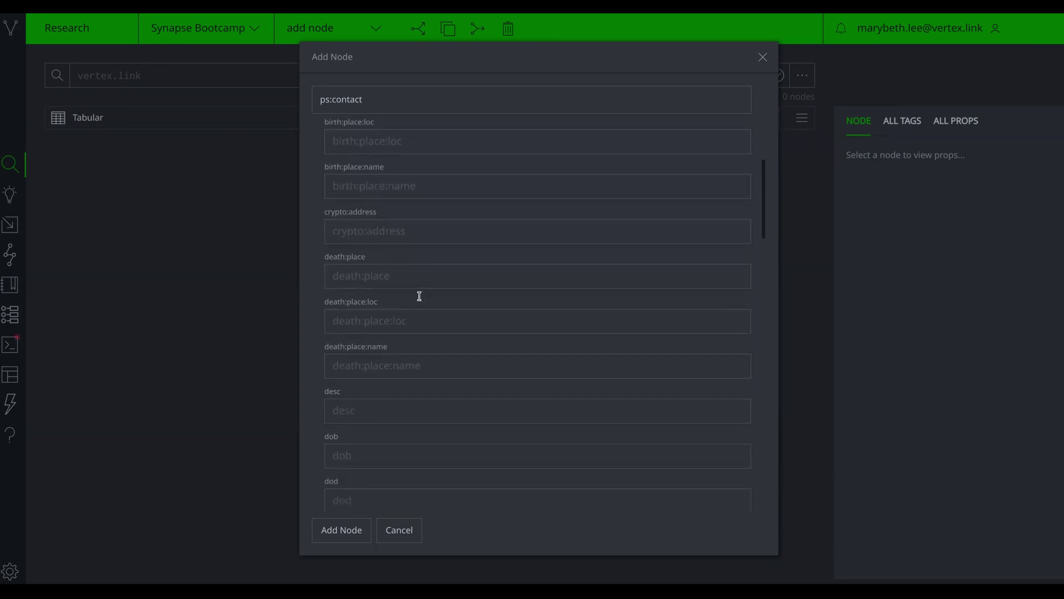
{"action": "scroll", "coordinate": [419, 296], "scroll_direction": "down", "scroll_amount": 1}
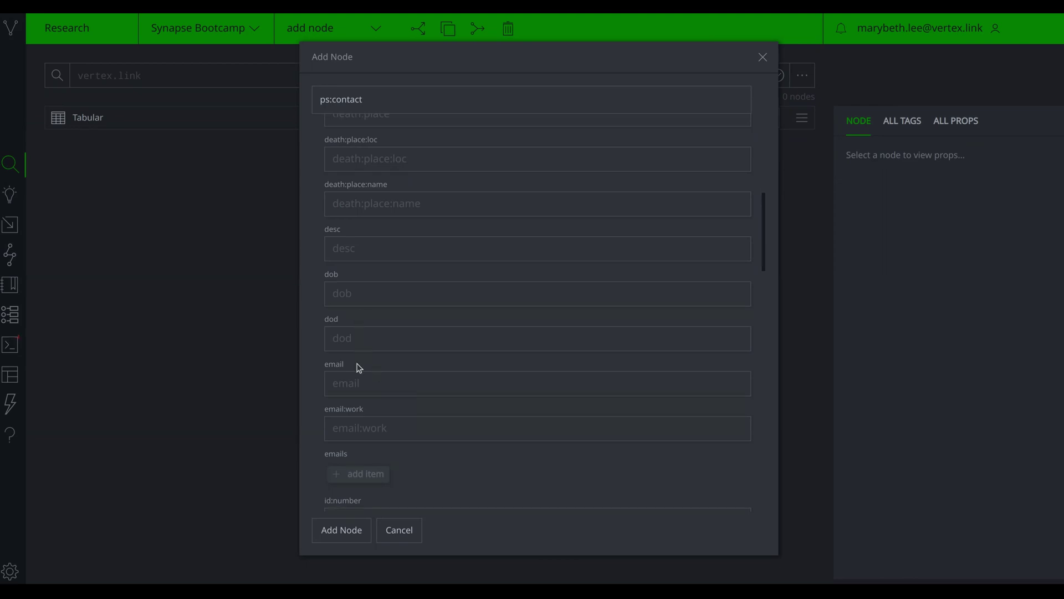
{"action": "left_click", "coordinate": [344, 382]}
{"action": "key", "text": "ctrl+v"}
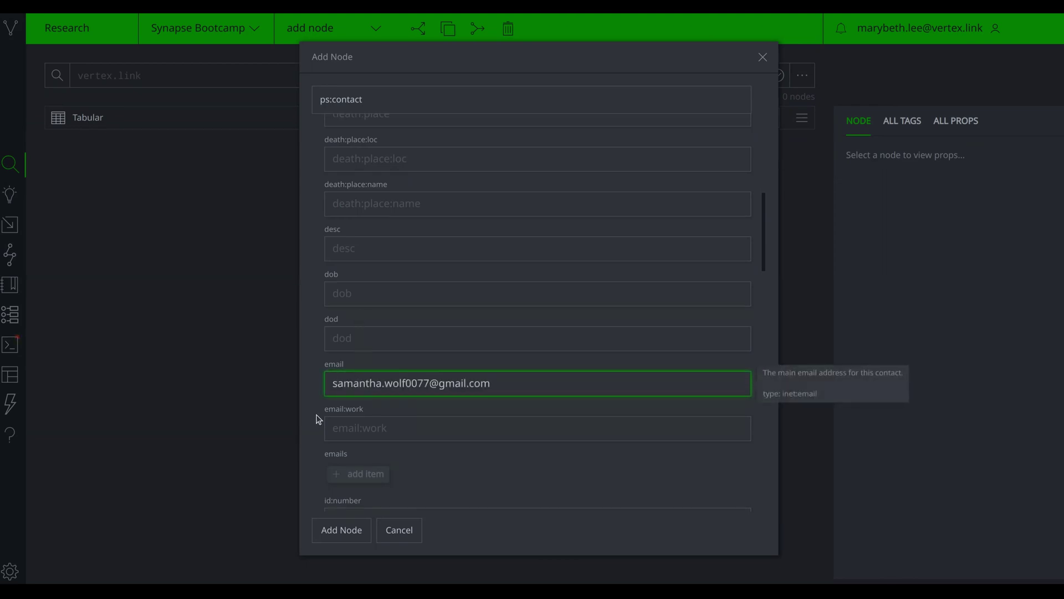
{"action": "scroll", "coordinate": [316, 421], "scroll_direction": "down", "scroll_amount": 1}
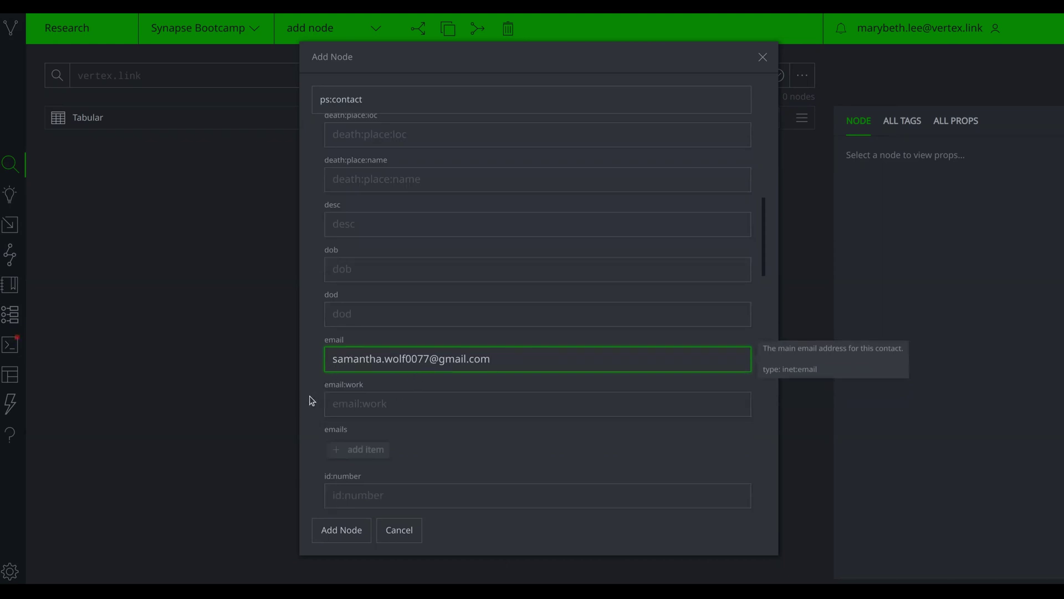
{"action": "left_click", "coordinate": [313, 442]}
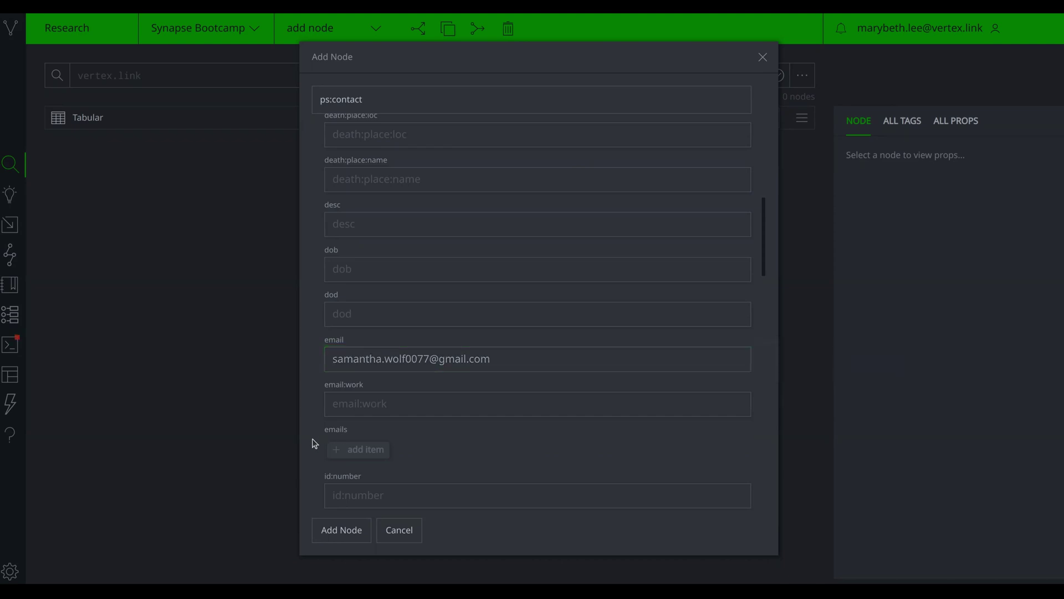
Enter the persona's full name in the name property and add the ps:contact node.
{"action": "scroll", "coordinate": [313, 442], "scroll_direction": "down", "scroll_amount": 5}
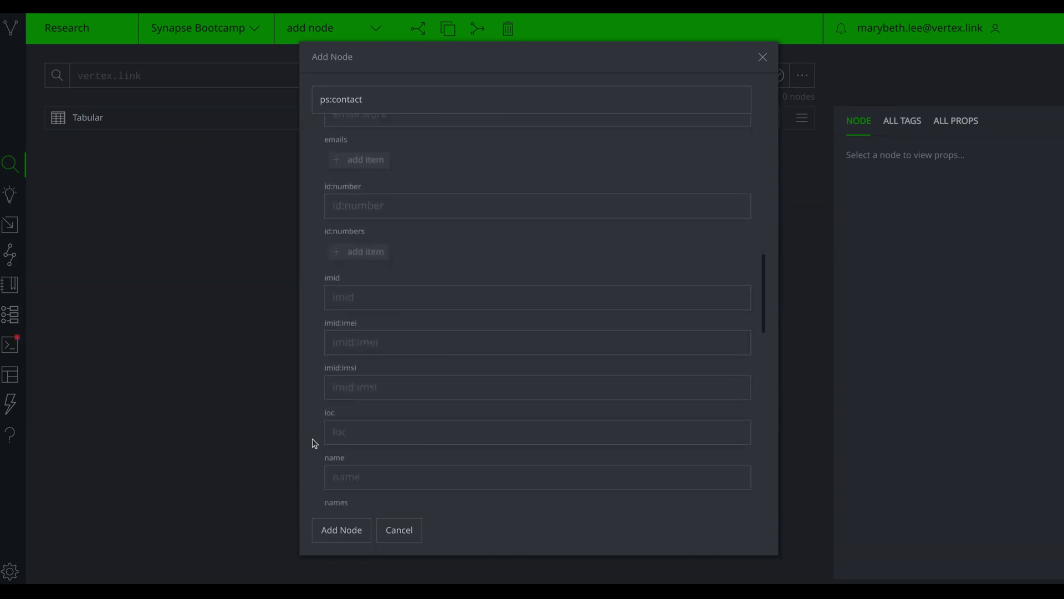
{"action": "scroll", "coordinate": [313, 442], "scroll_direction": "down", "scroll_amount": 1}
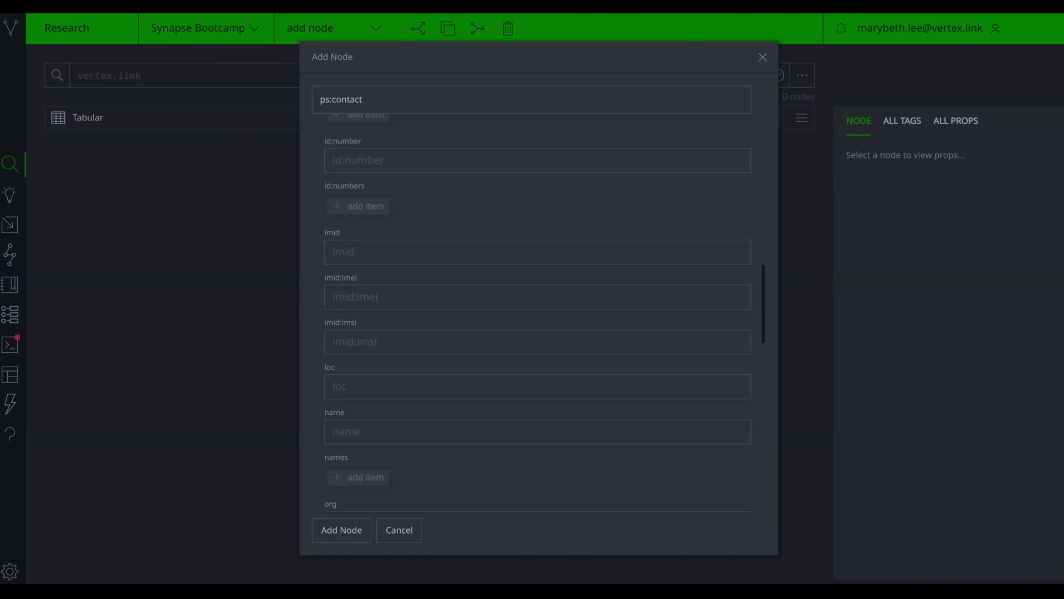
{"action": "left_click", "coordinate": [361, 427]}
{"action": "type", "text": "Samantha Wolf"}
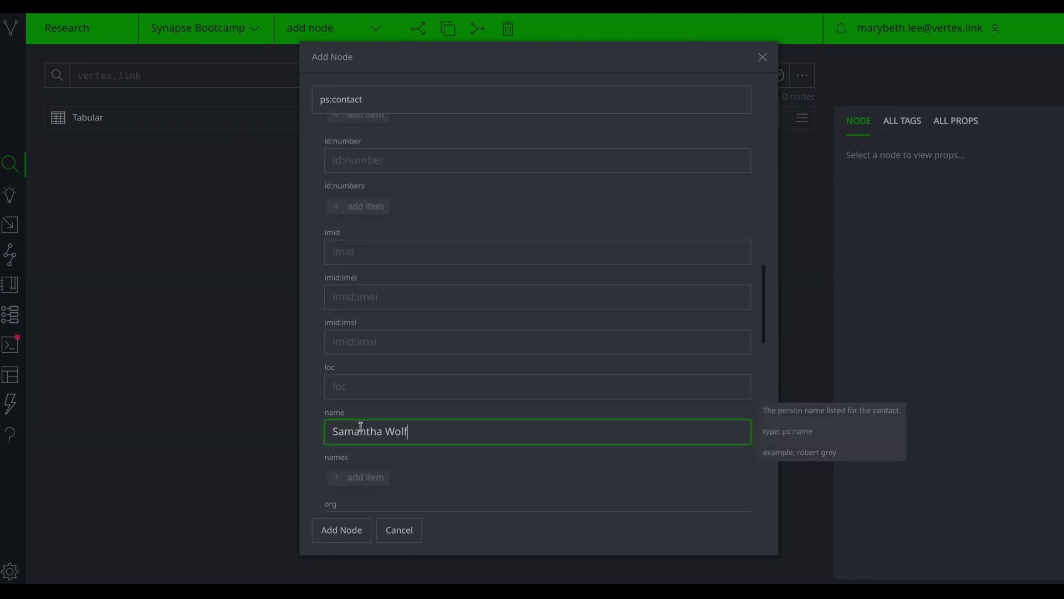
{"action": "left_click", "coordinate": [302, 454]}
{"action": "scroll", "coordinate": [392, 406], "scroll_direction": "down", "scroll_amount": 2}
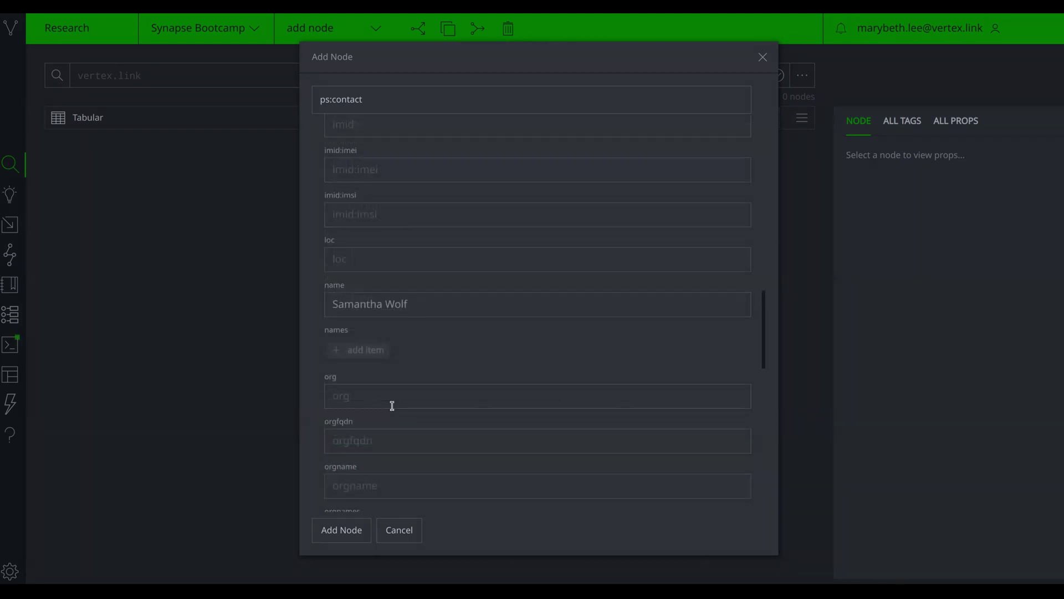
{"action": "left_click", "coordinate": [336, 532]}
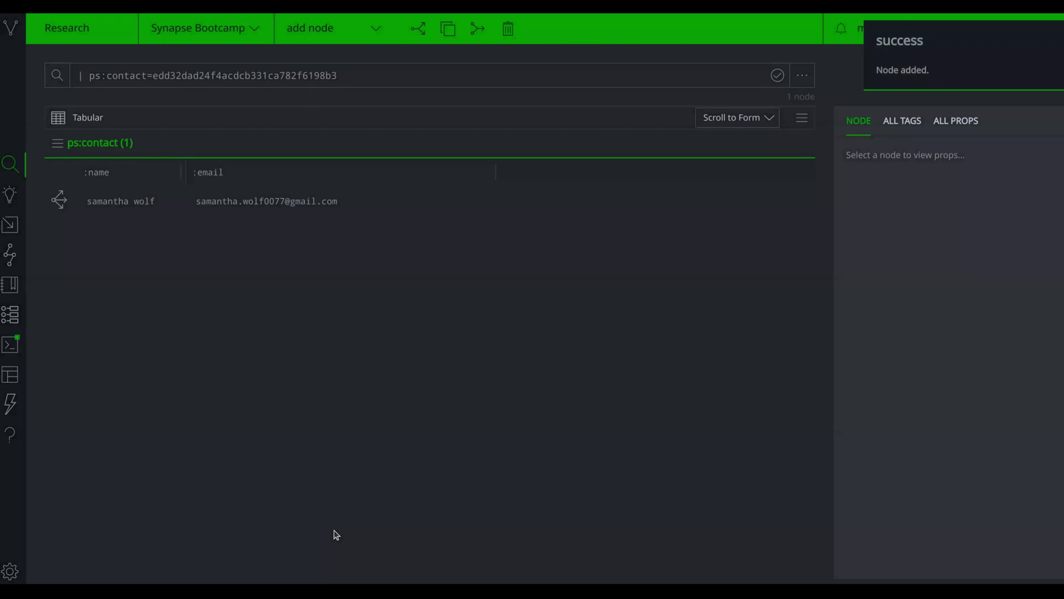
Select the new ps:contact node and add the tag rep.proofpoint.ta453 to it.
{"action": "left_click", "coordinate": [260, 206]}
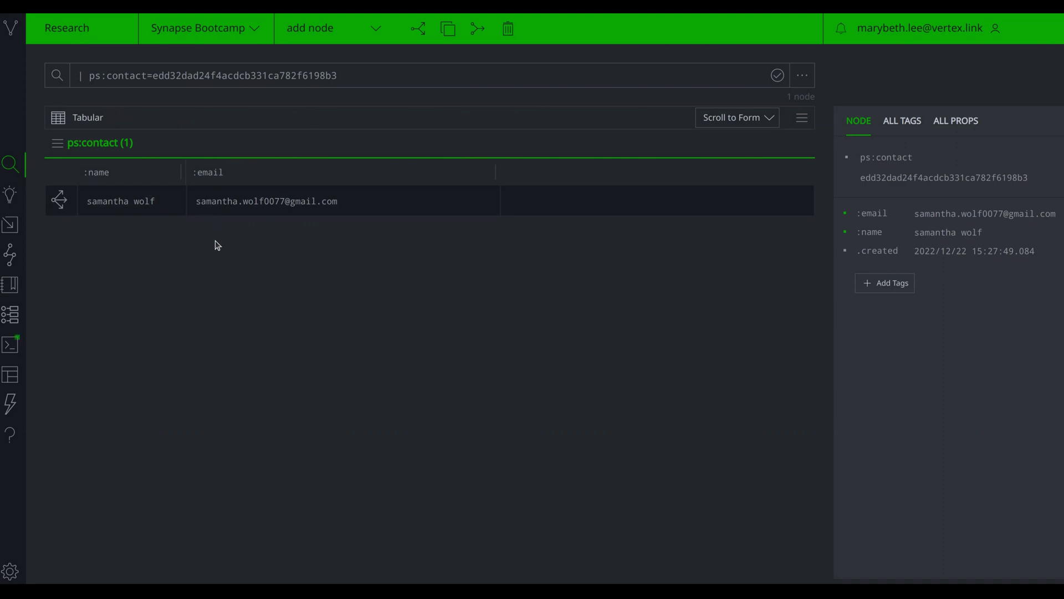
{"action": "right_click", "coordinate": [210, 207]}
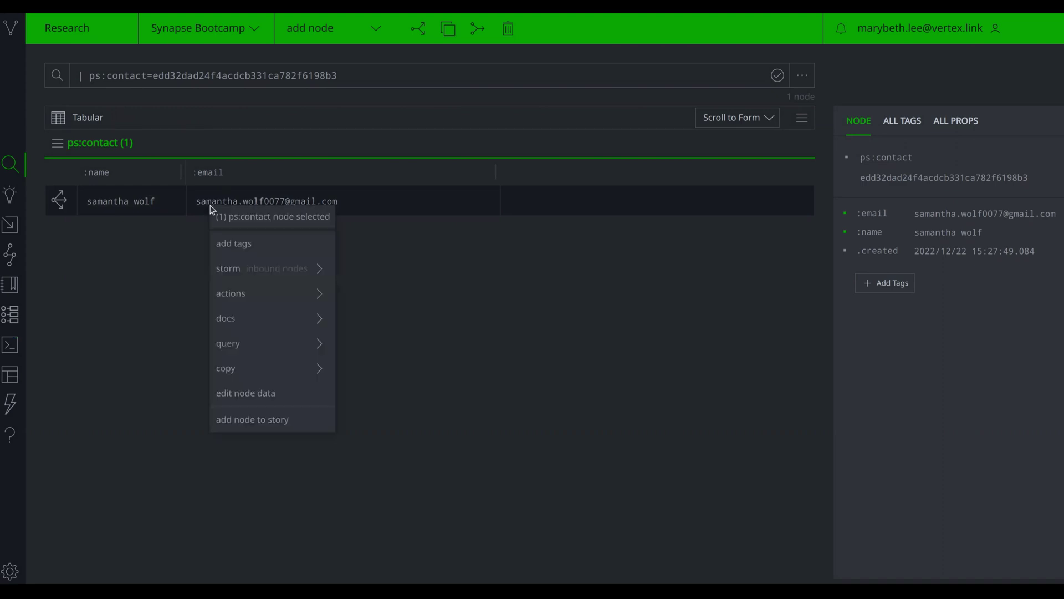
{"action": "left_click", "coordinate": [237, 243]}
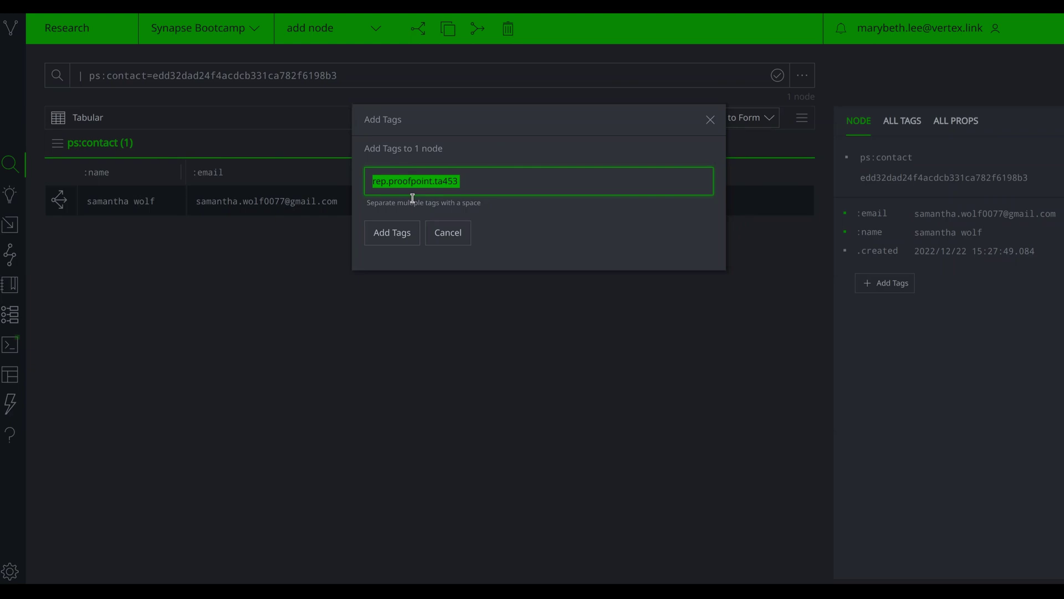
{"action": "left_click", "coordinate": [398, 235]}
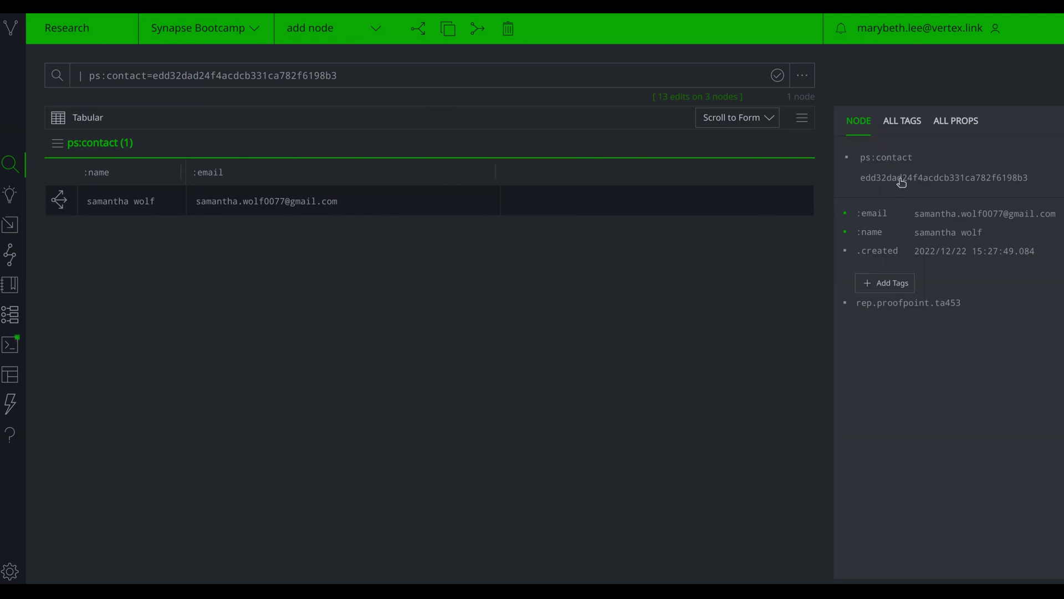
Show the :desc property as a column and set it to "TA453 alias reported by proofpoint" for the contact.
{"action": "left_click", "coordinate": [960, 129]}
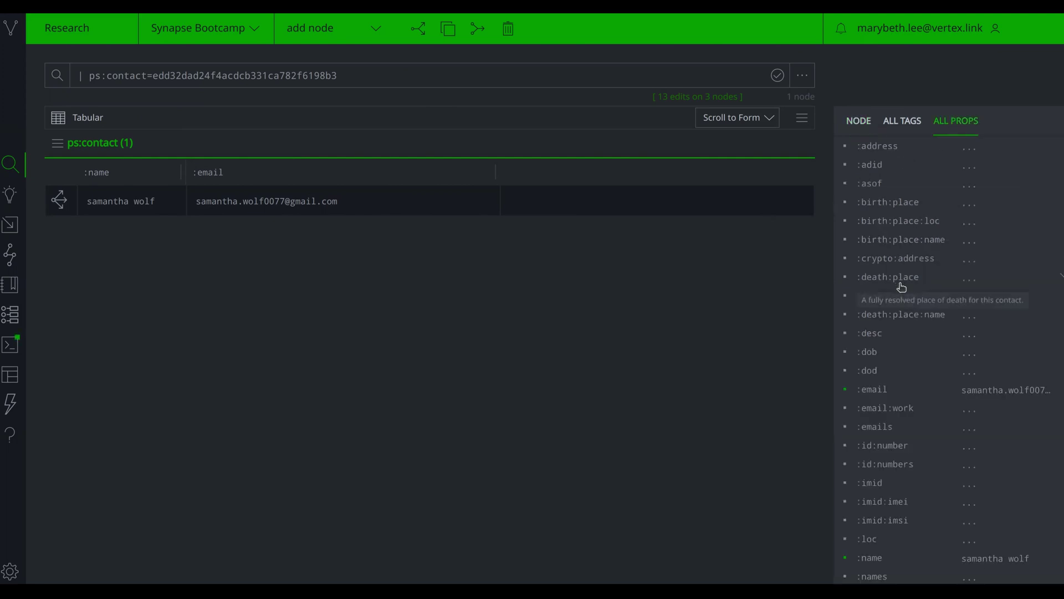
{"action": "left_click", "coordinate": [847, 334]}
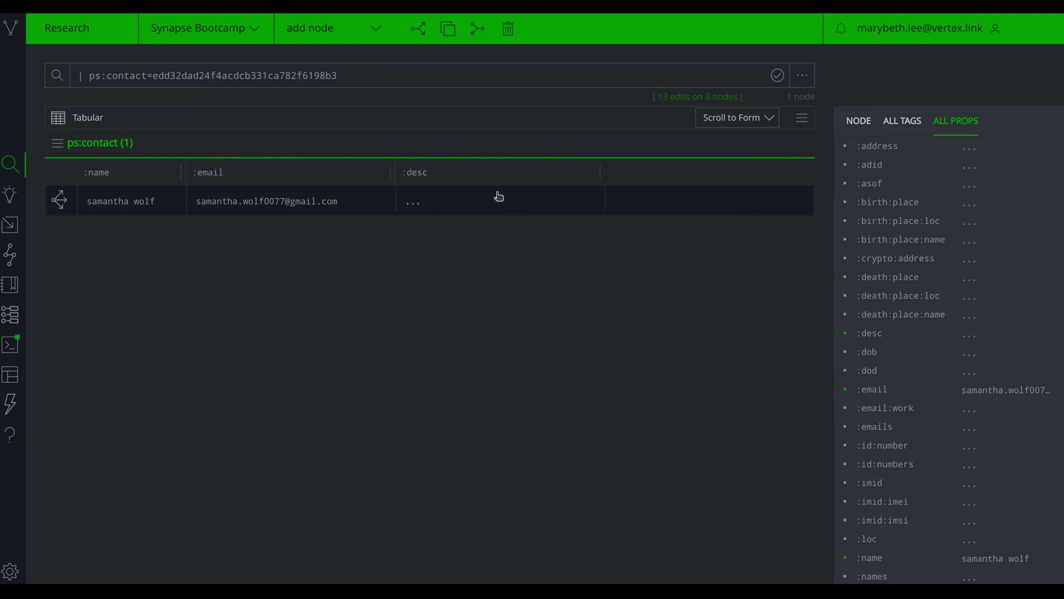
{"action": "double_click", "coordinate": [456, 203]}
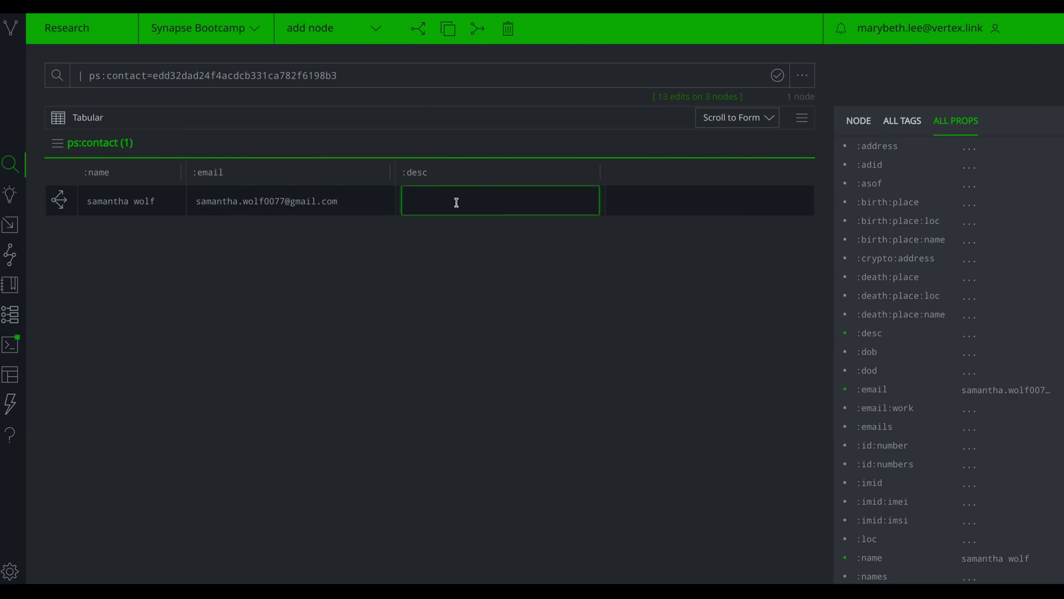
{"action": "type", "text": "TA453 alias reported by proofpoint"}
{"action": "key", "text": "Return"}
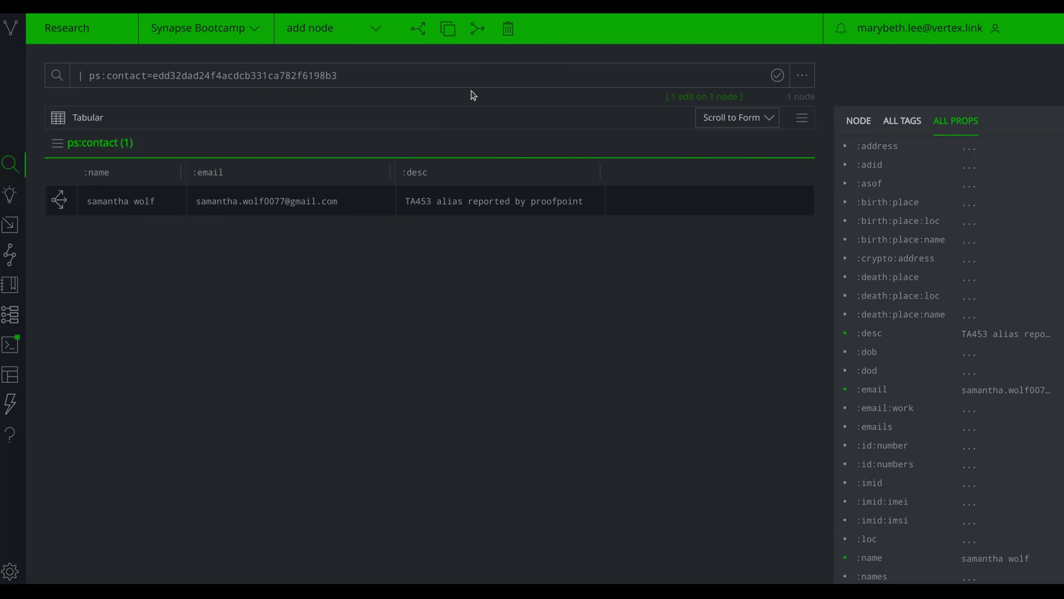
Delete the add node view with its top layer and fork the Adding Data to Synapse view as "add file".
{"action": "left_click", "coordinate": [506, 29]}
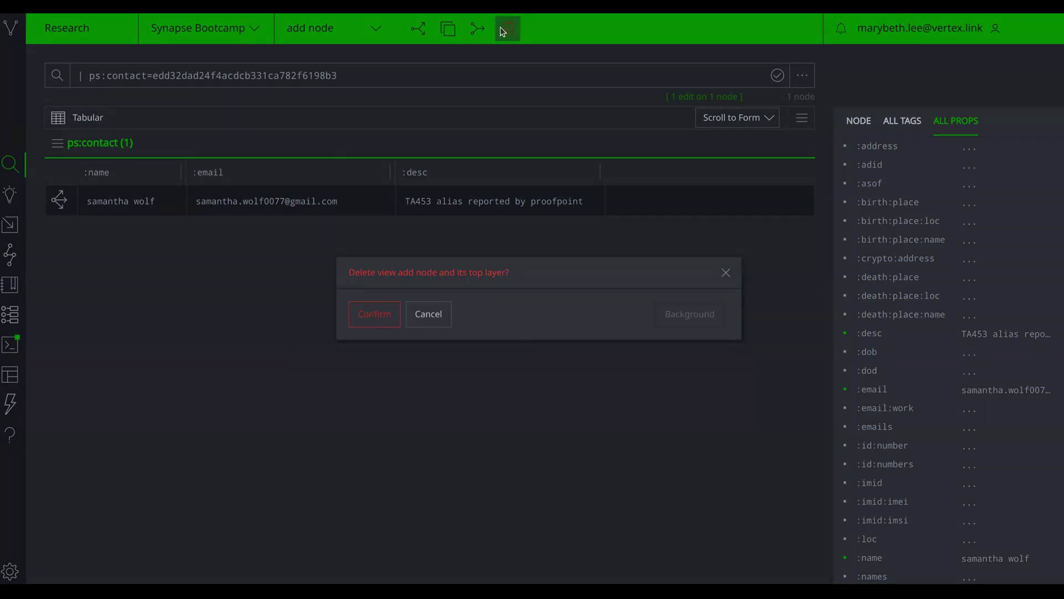
{"action": "left_click", "coordinate": [365, 319]}
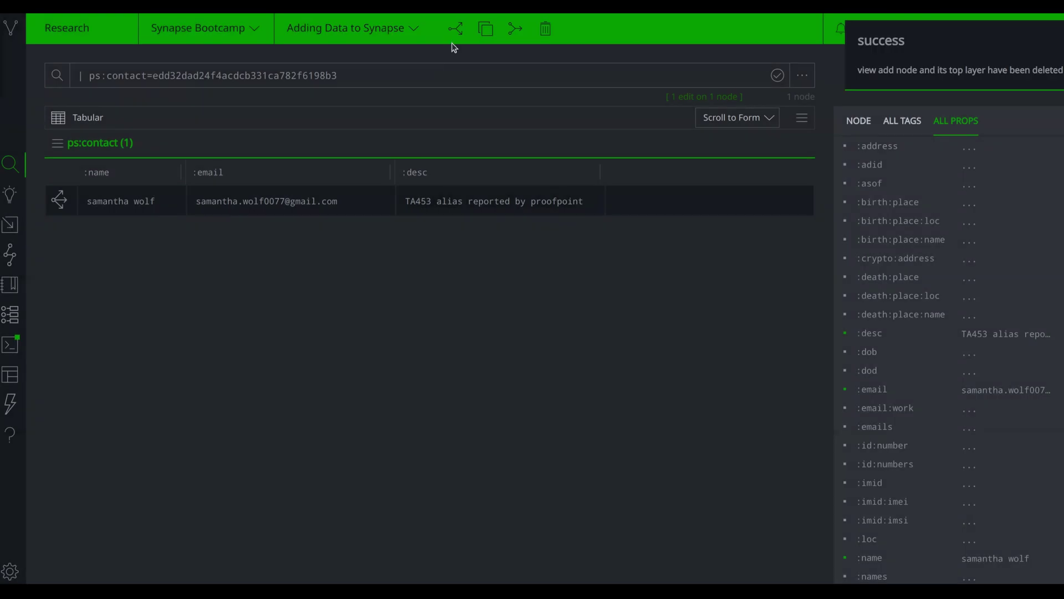
{"action": "left_click", "coordinate": [453, 35]}
{"action": "type", "text": "add file"}
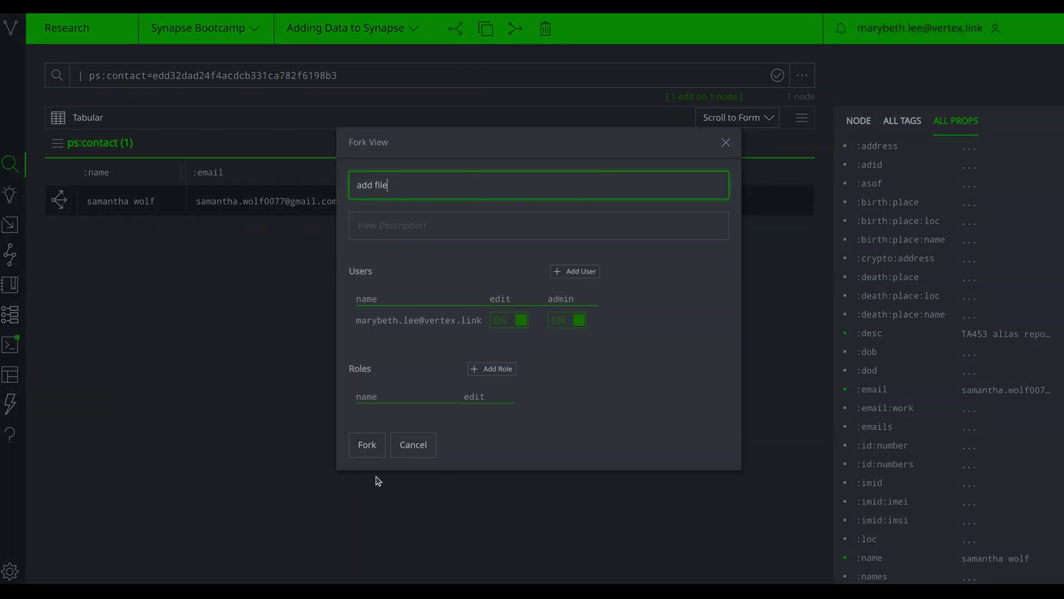
{"action": "left_click", "coordinate": [373, 446]}
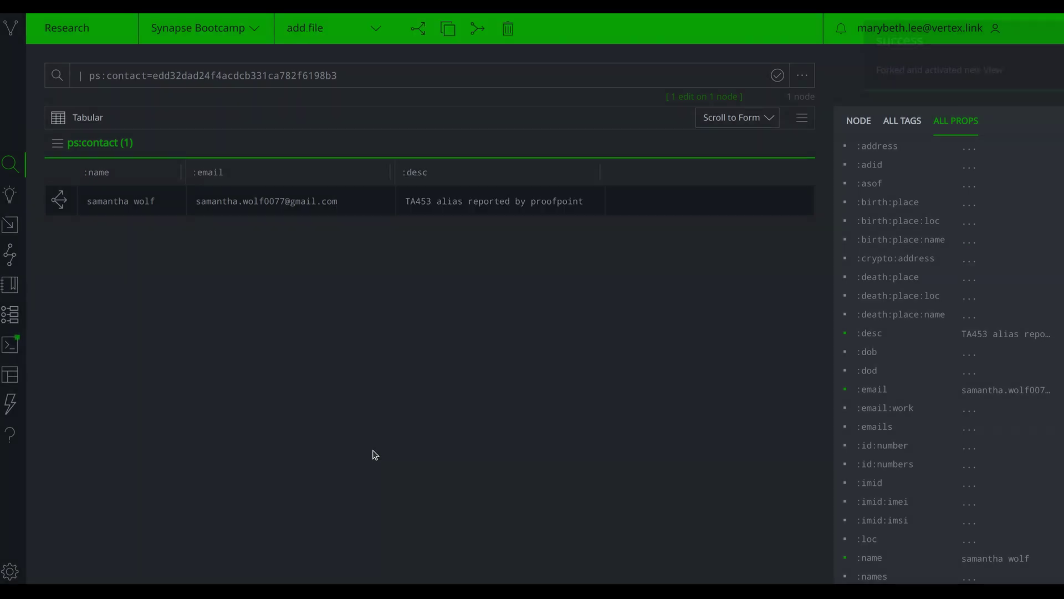
Clear the old ps:contact query and its results, and switch the query bar from Lookup to Storm mode.
{"action": "left_click", "coordinate": [444, 79]}
{"action": "key", "text": "ctrl+a"}
{"action": "key", "text": "BackSpace"}
{"action": "key", "text": "Return"}
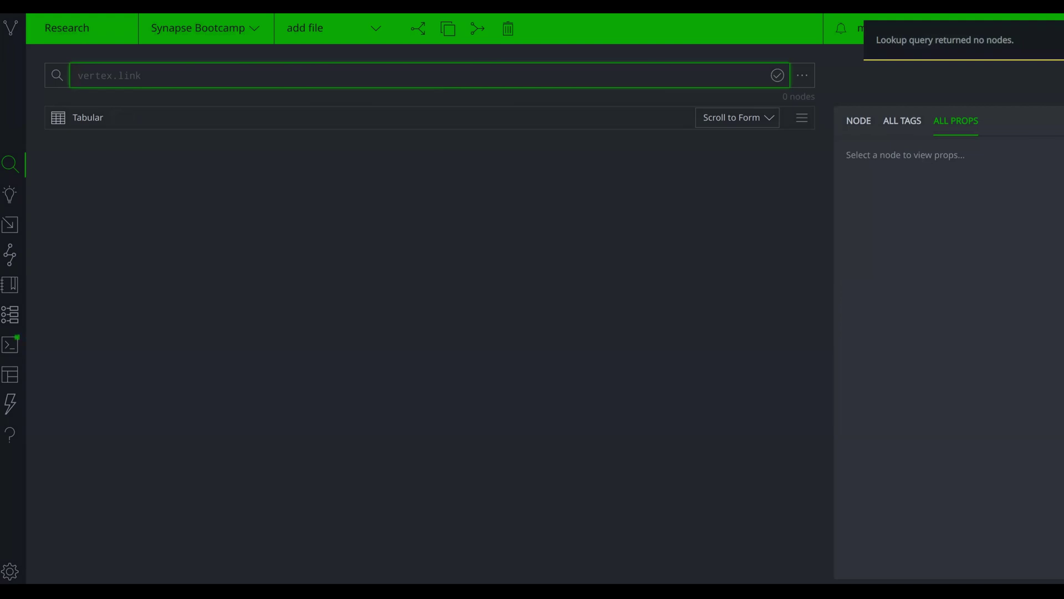
{"action": "key", "text": "Escape"}
{"action": "key", "text": "ctrl+m"}
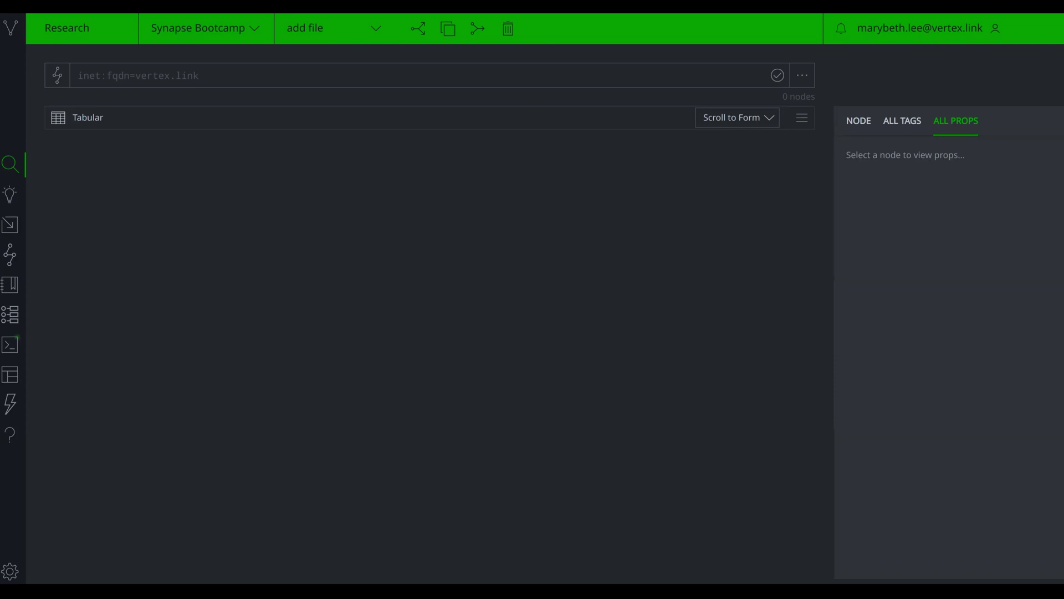
Open the file upload dialog and choose vssvc.exe from the malware folder in Documents.
{"action": "left_click", "coordinate": [803, 77]}
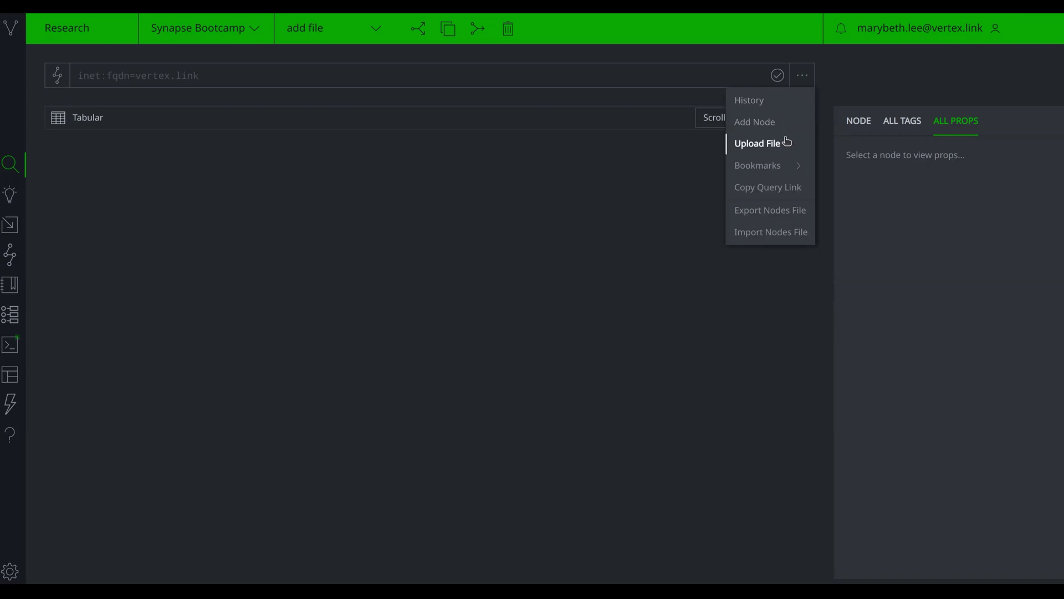
{"action": "left_click", "coordinate": [787, 141]}
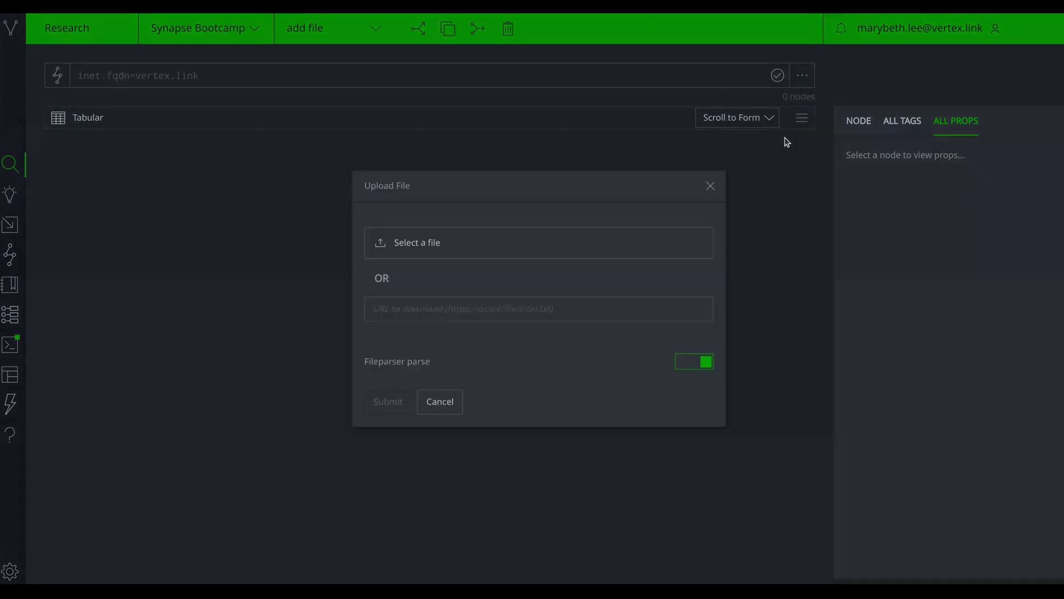
{"action": "left_click", "coordinate": [417, 244]}
{"action": "left_click", "coordinate": [342, 182]}
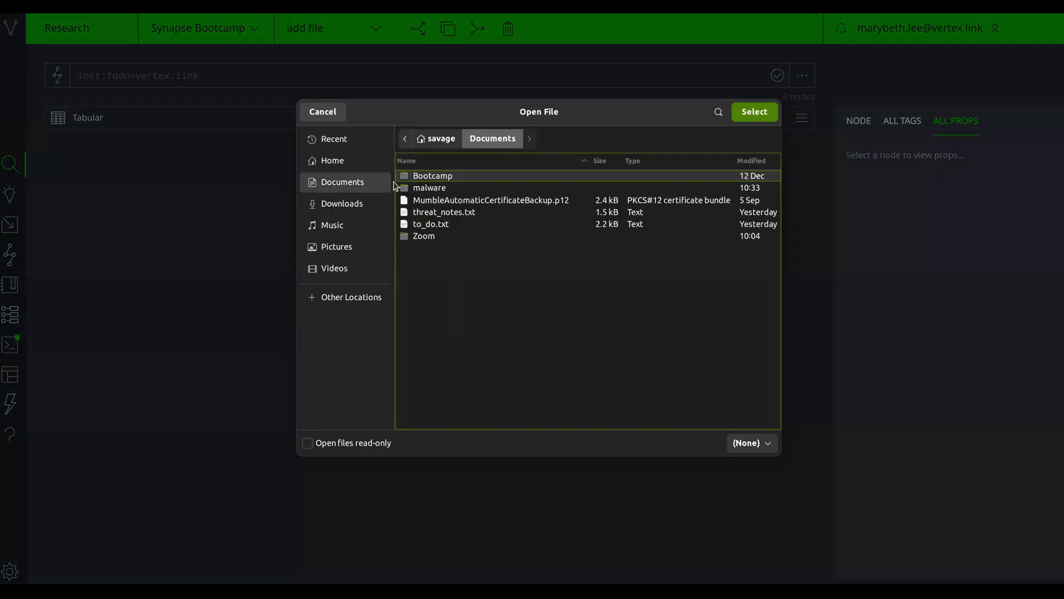
{"action": "double_click", "coordinate": [430, 187]}
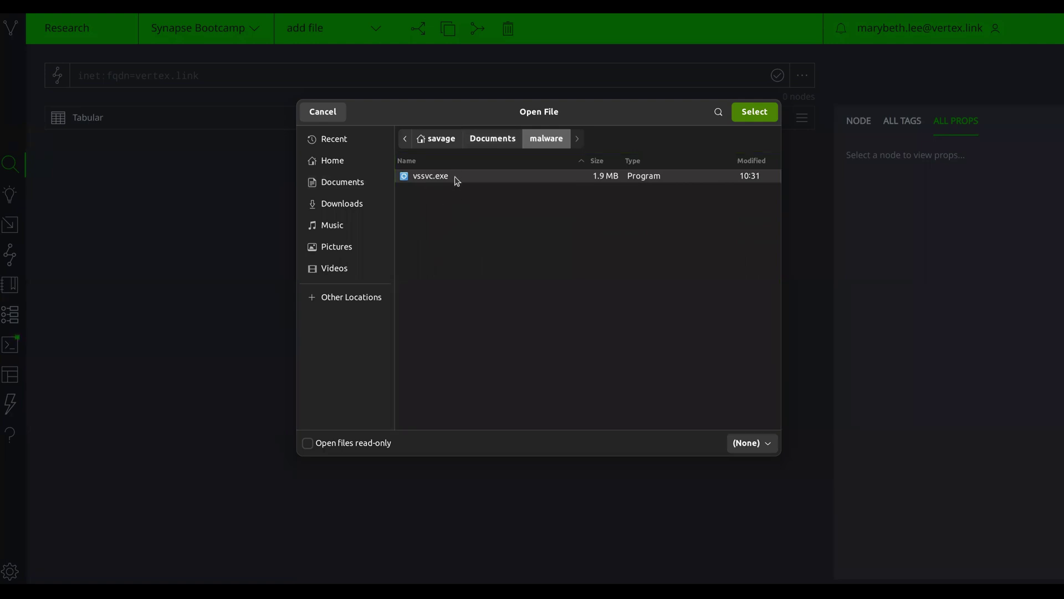
{"action": "left_click", "coordinate": [756, 112]}
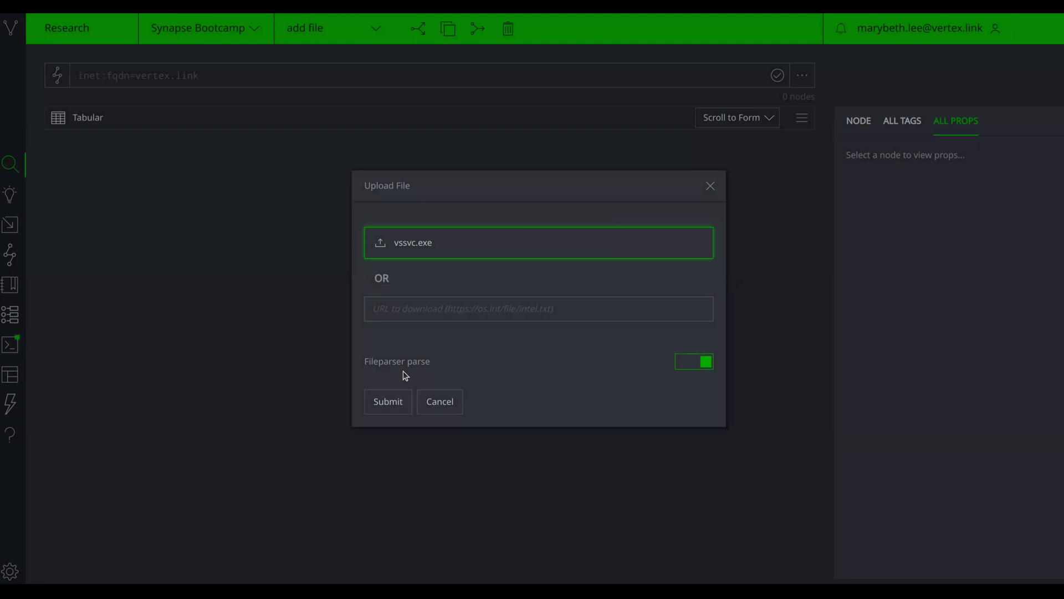
Submit the vssvc.exe upload with Fileparser parse enabled and select the resulting file:bytes node.
{"action": "left_click", "coordinate": [391, 403]}
{"action": "left_click", "coordinate": [404, 401]}
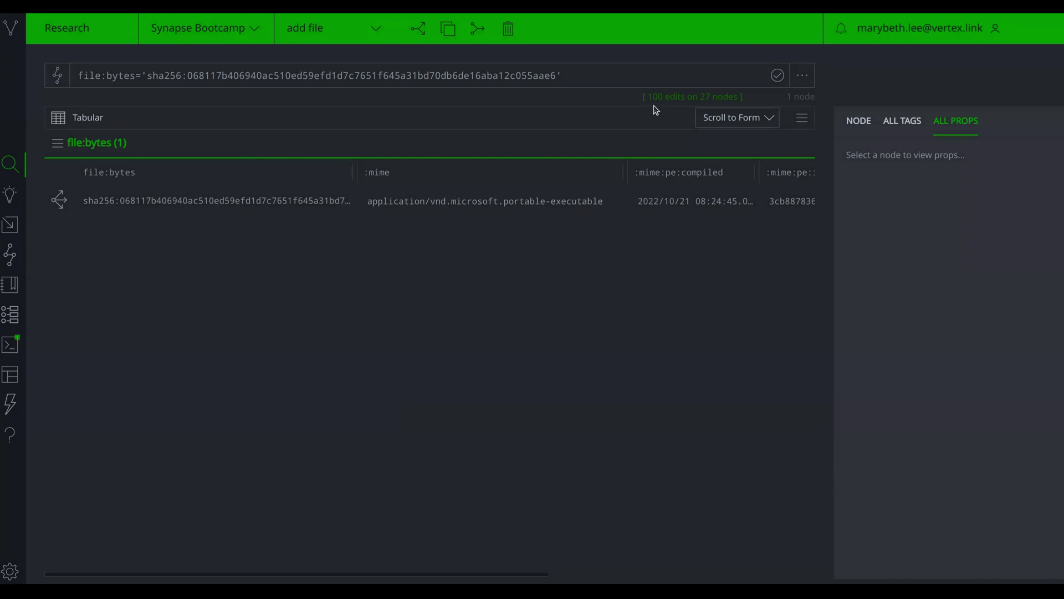
{"action": "left_click", "coordinate": [344, 197]}
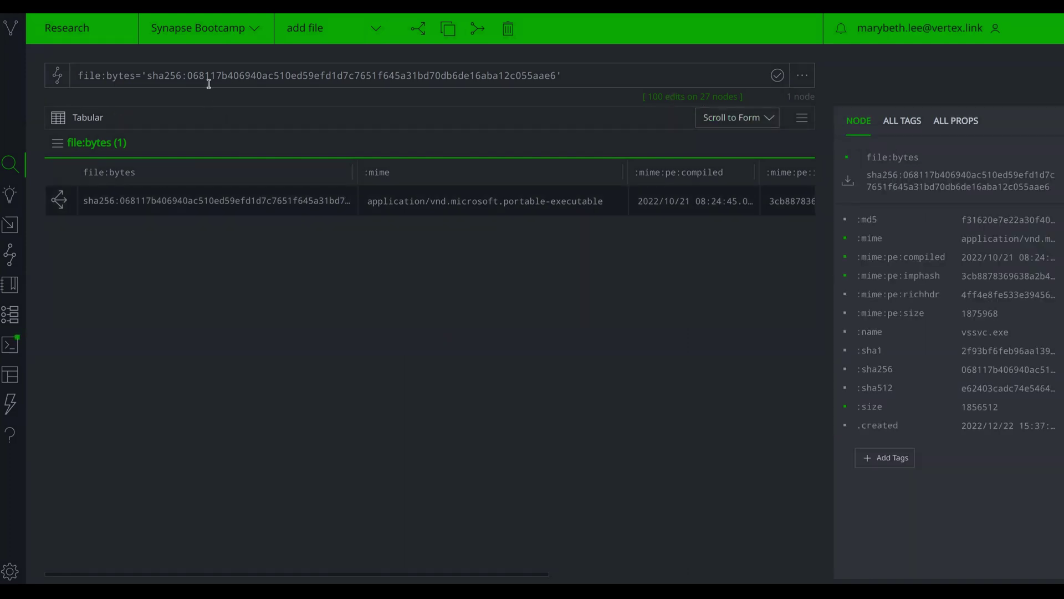